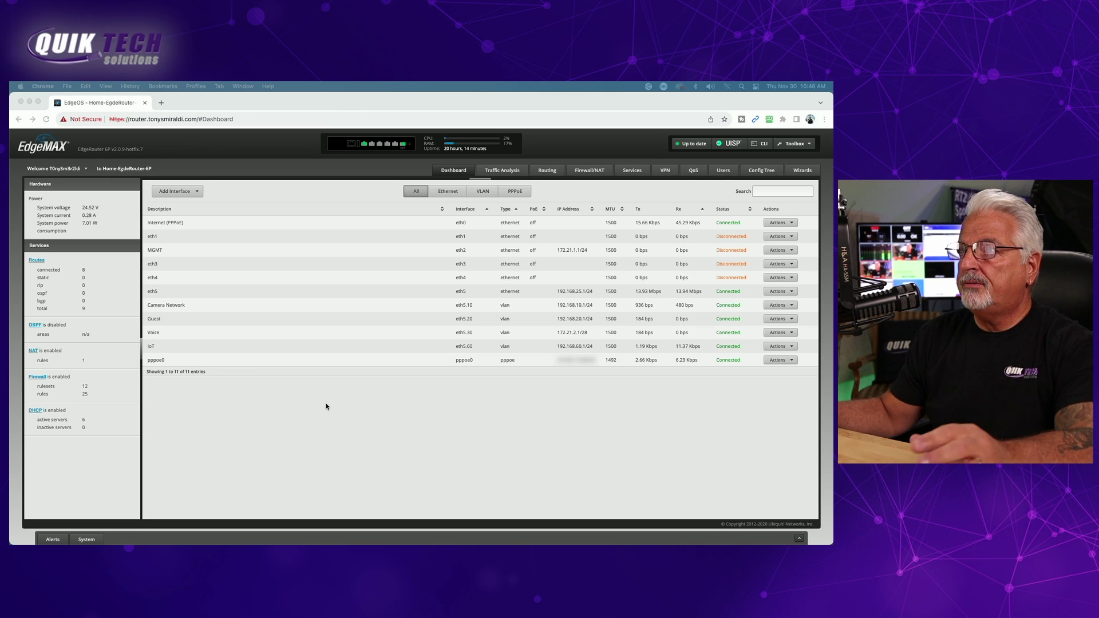
# - Review the Firewall/NAT policies, firewall groups and the Services DHCP server list
pyautogui.click(586, 171)
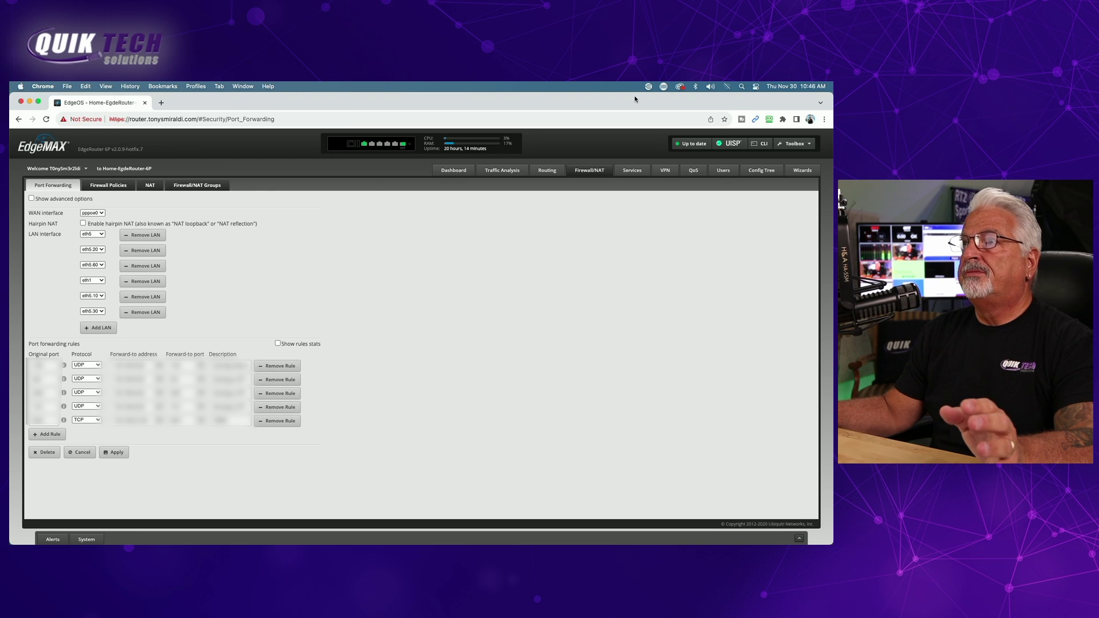
pyautogui.click(109, 187)
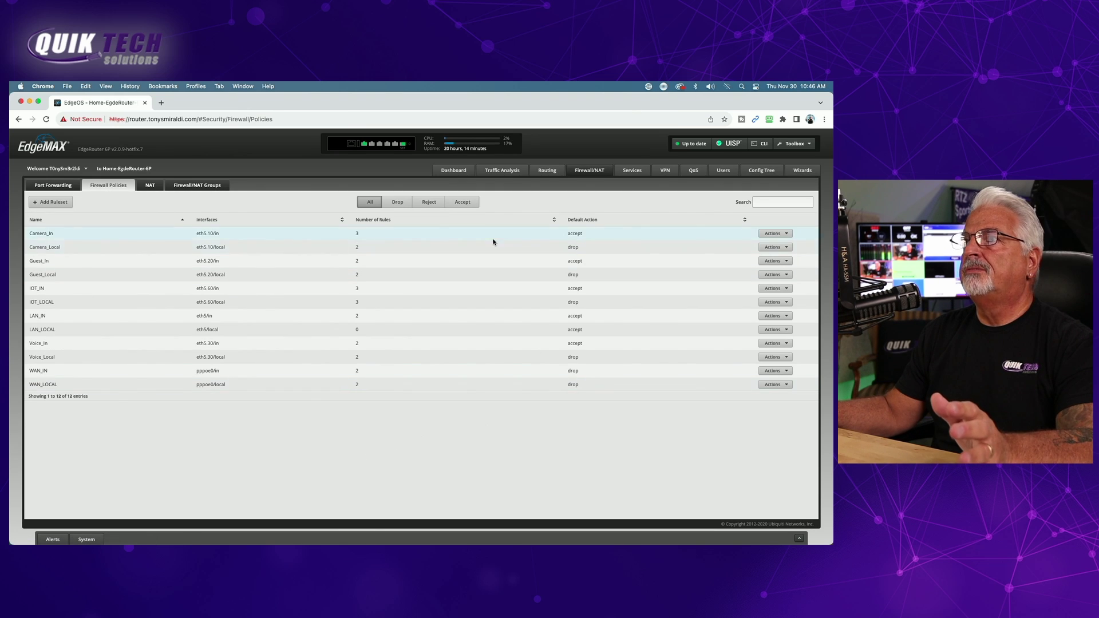
pyautogui.click(207, 187)
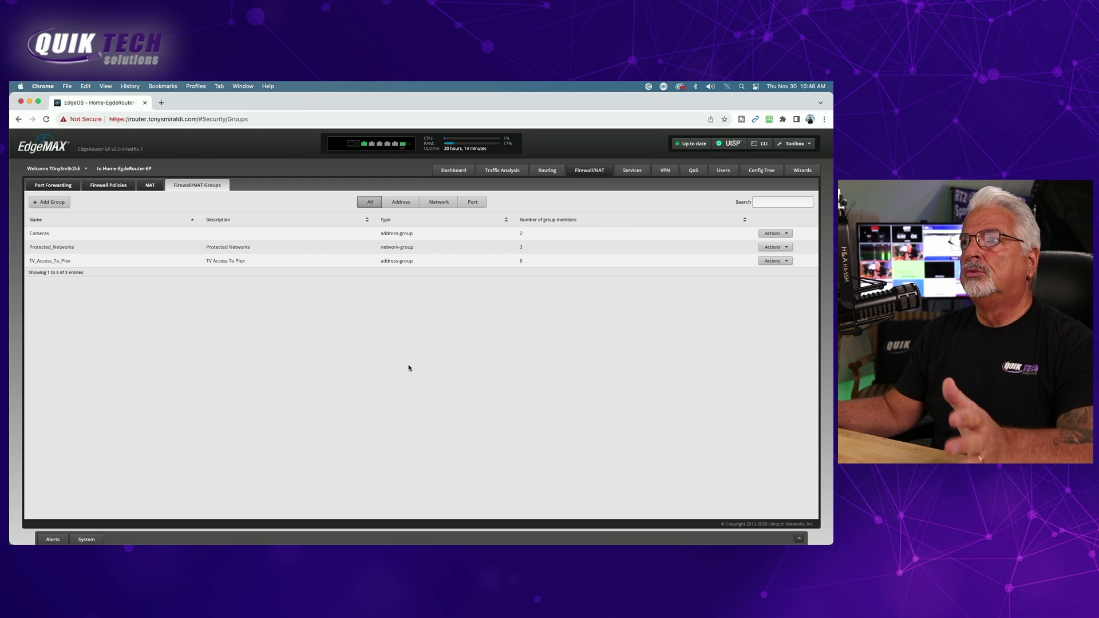
pyautogui.click(632, 171)
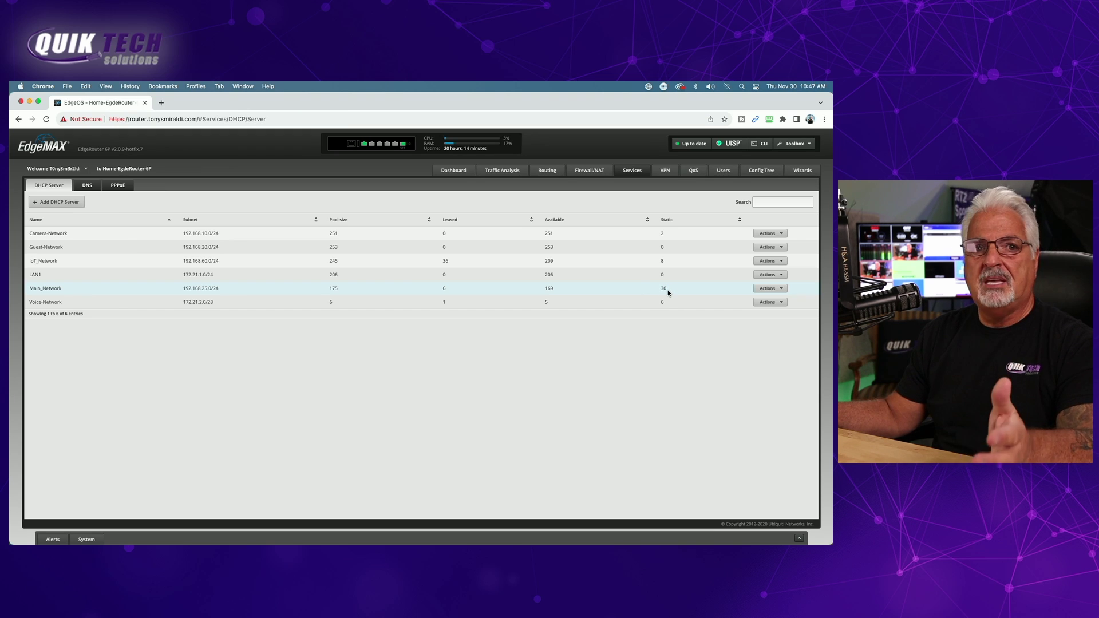
# - Open the Load Balancing setup wizard from the Wizards list
pyautogui.click(808, 172)
pyautogui.click(47, 221)
pyautogui.click(48, 210)
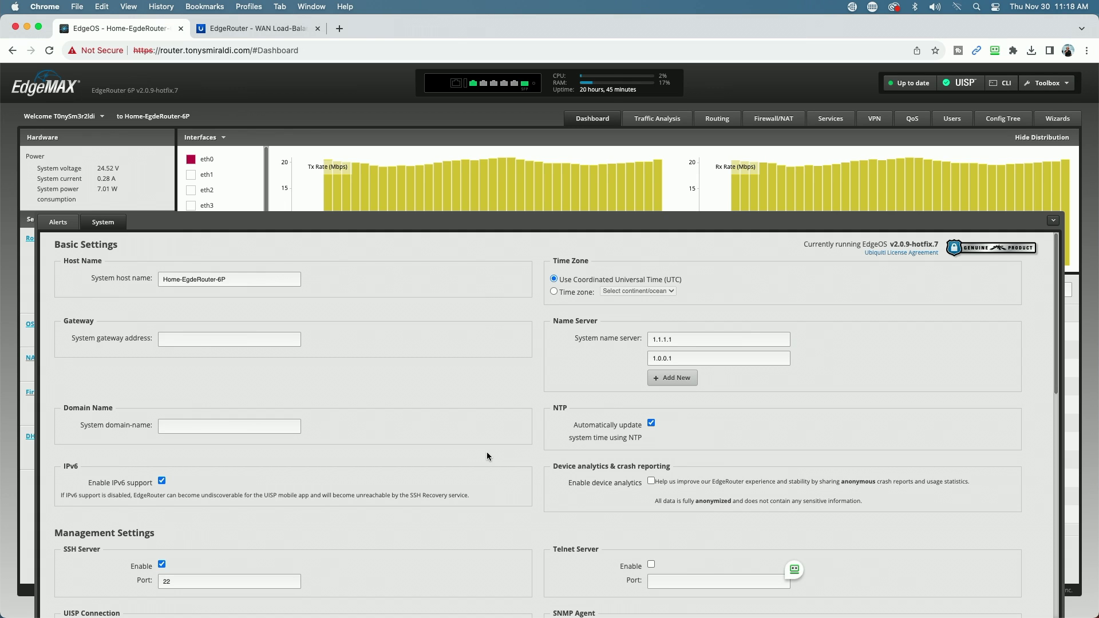
# - Download the config backup edgeos_Home-EdgeRouter-6P_20231130.tar.gz, then return to the WAN Load-Balancing article
pyautogui.scroll(-15, 338, 434)
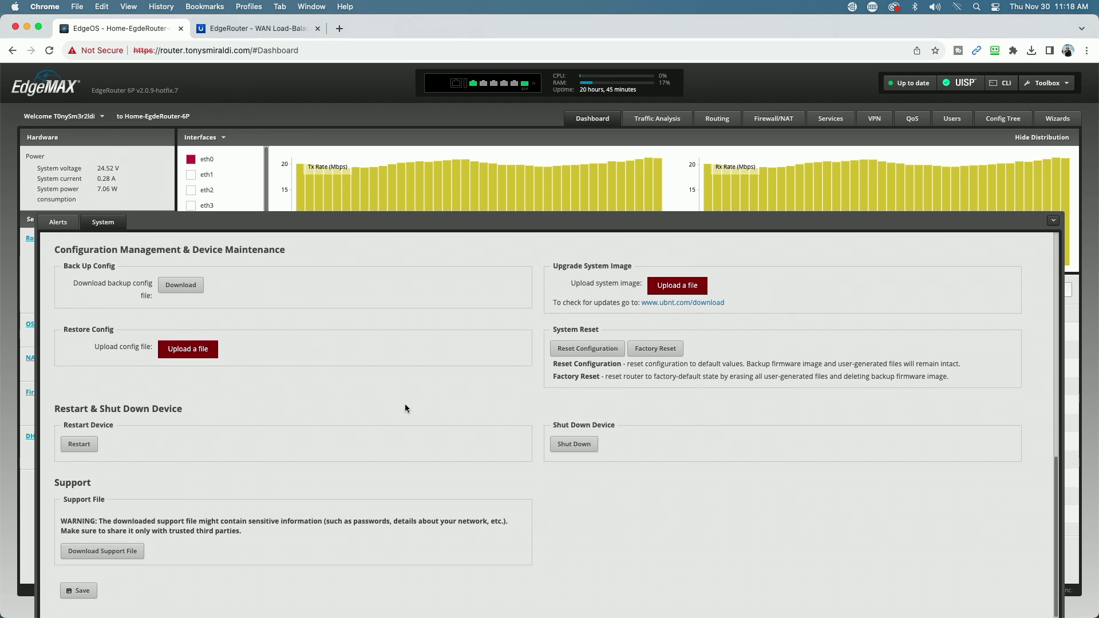
pyautogui.click(180, 284)
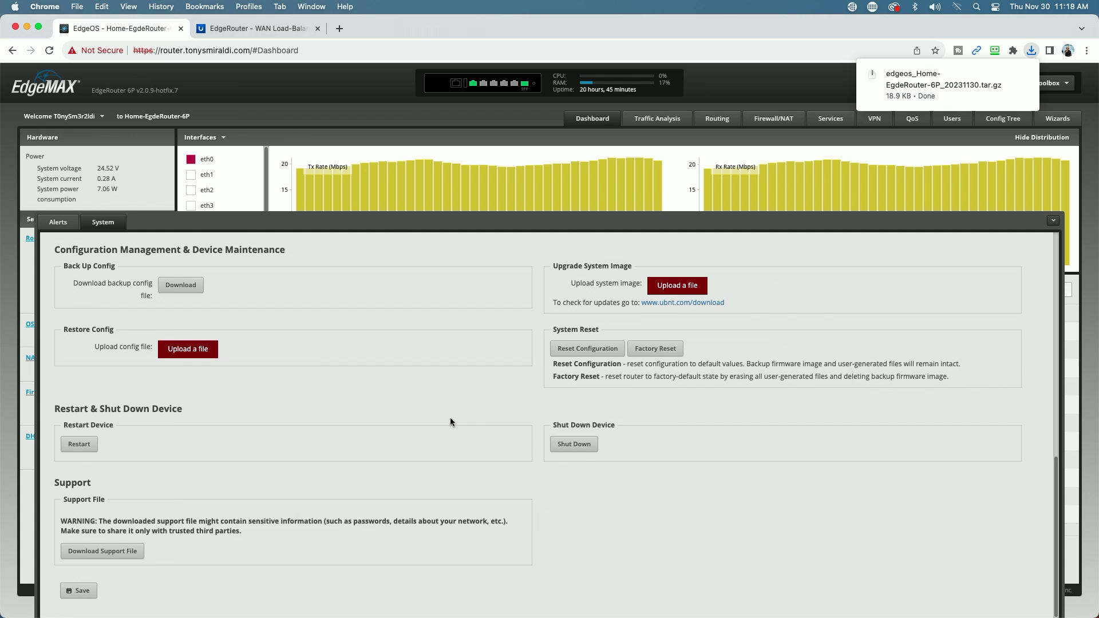
pyautogui.click(266, 30)
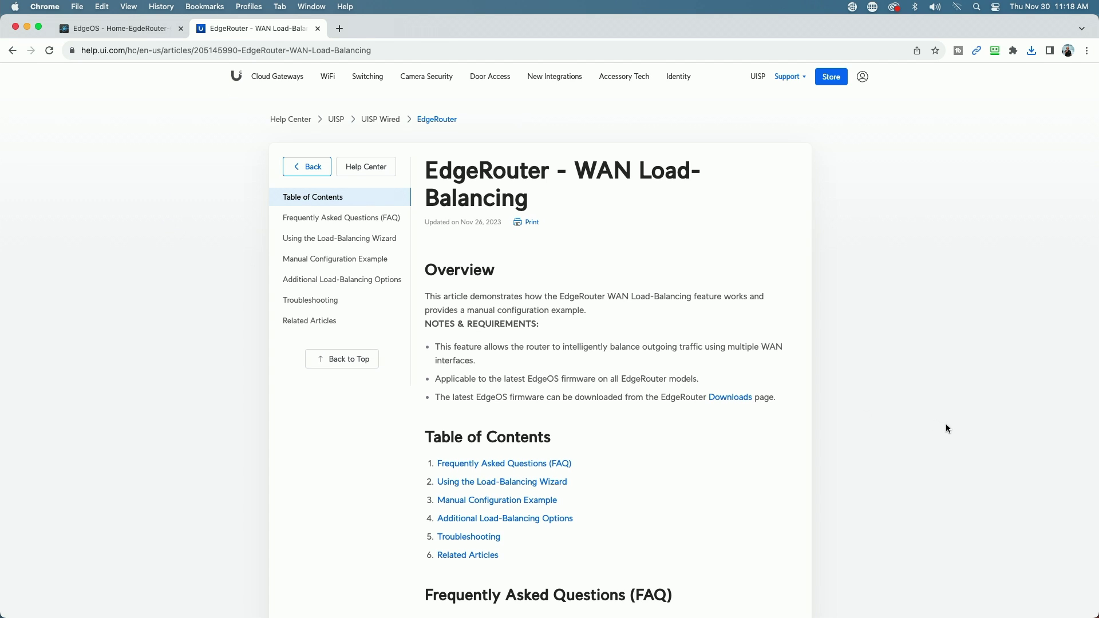
# - Scroll the help article past the FAQ and wizard diagram to Manual Configuration Example
pyautogui.scroll(-6, 944, 427)
pyautogui.scroll(-6, 944, 427)
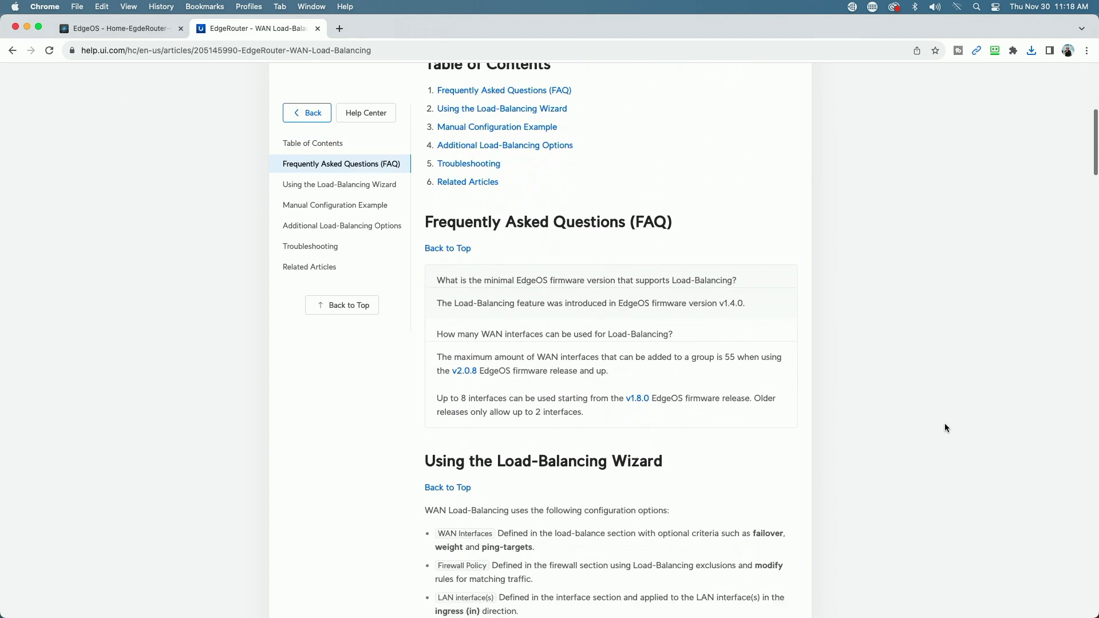
pyautogui.scroll(-2, 944, 427)
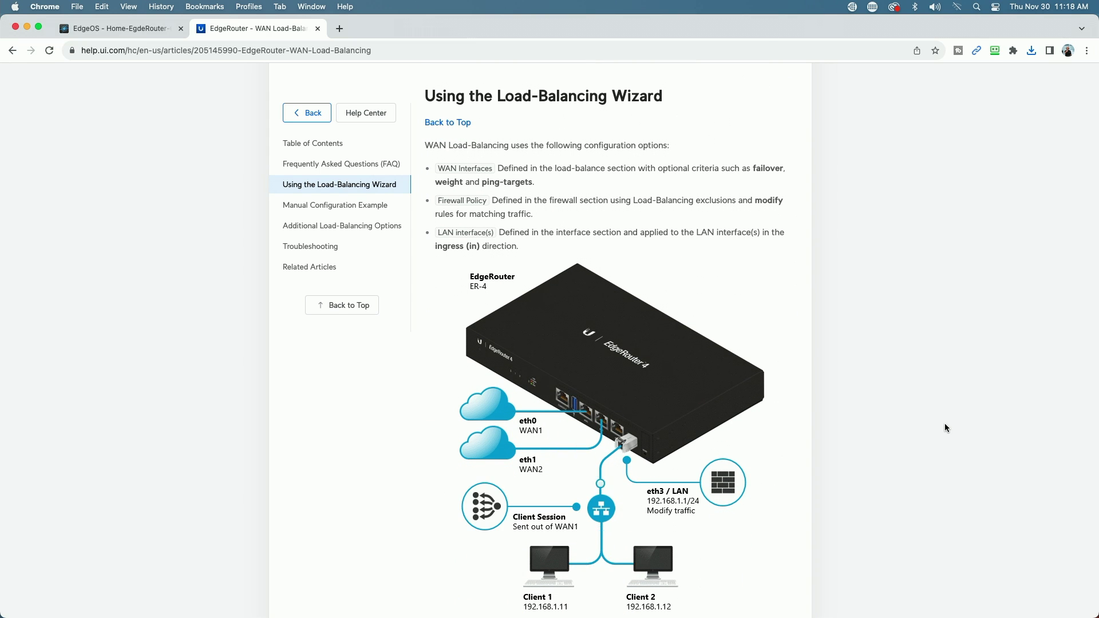
pyautogui.scroll(-12, 945, 427)
pyautogui.scroll(-7, 944, 427)
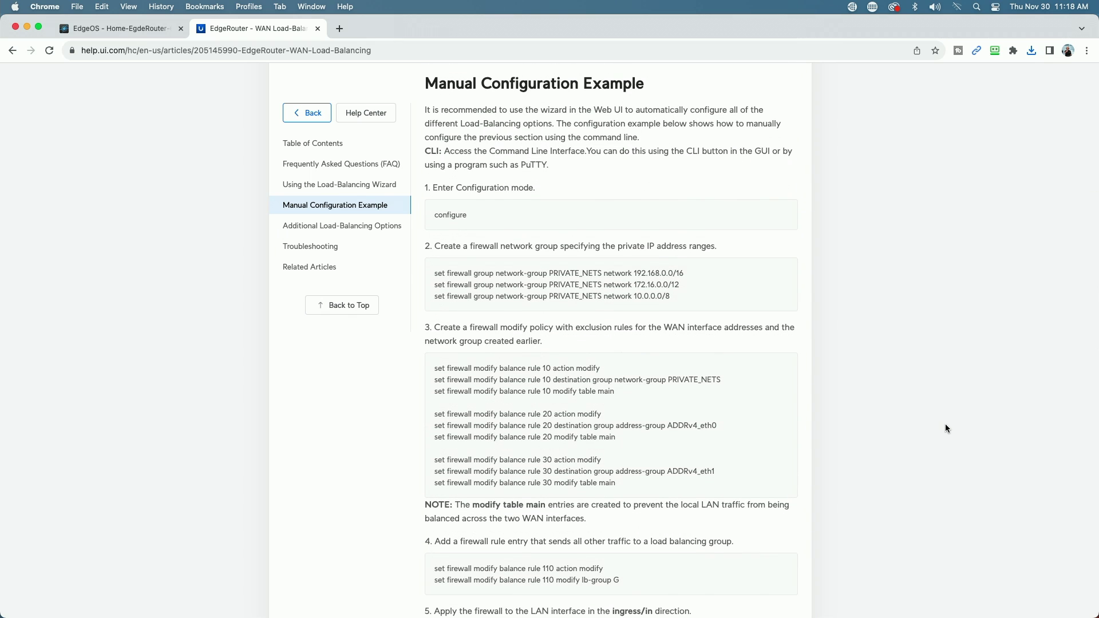
pyautogui.scroll(-2, 945, 428)
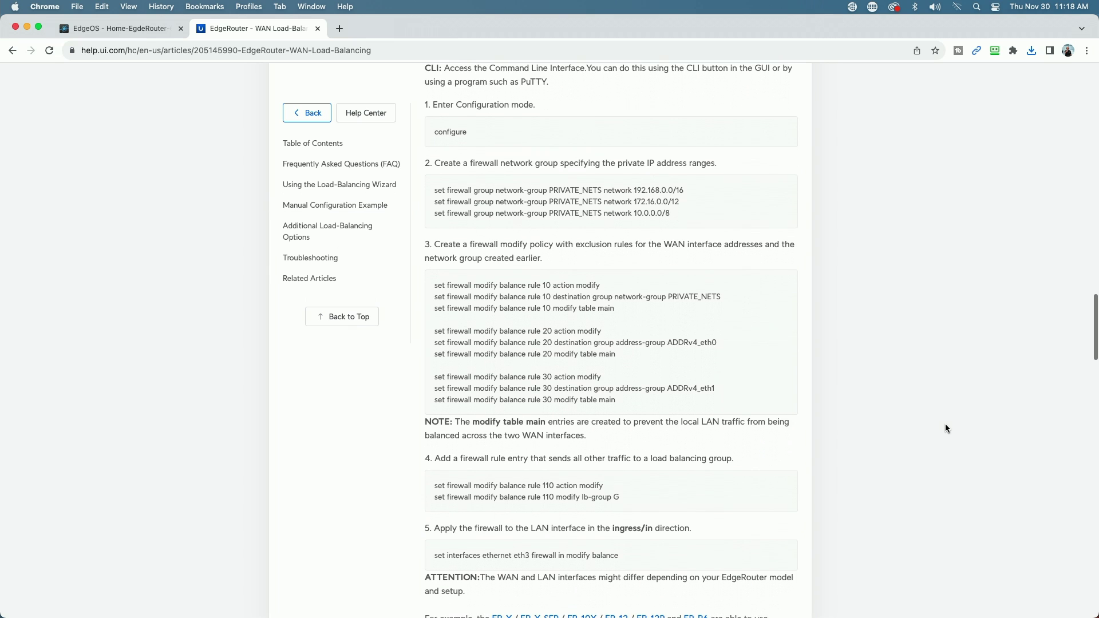
pyautogui.scroll(-1, 946, 428)
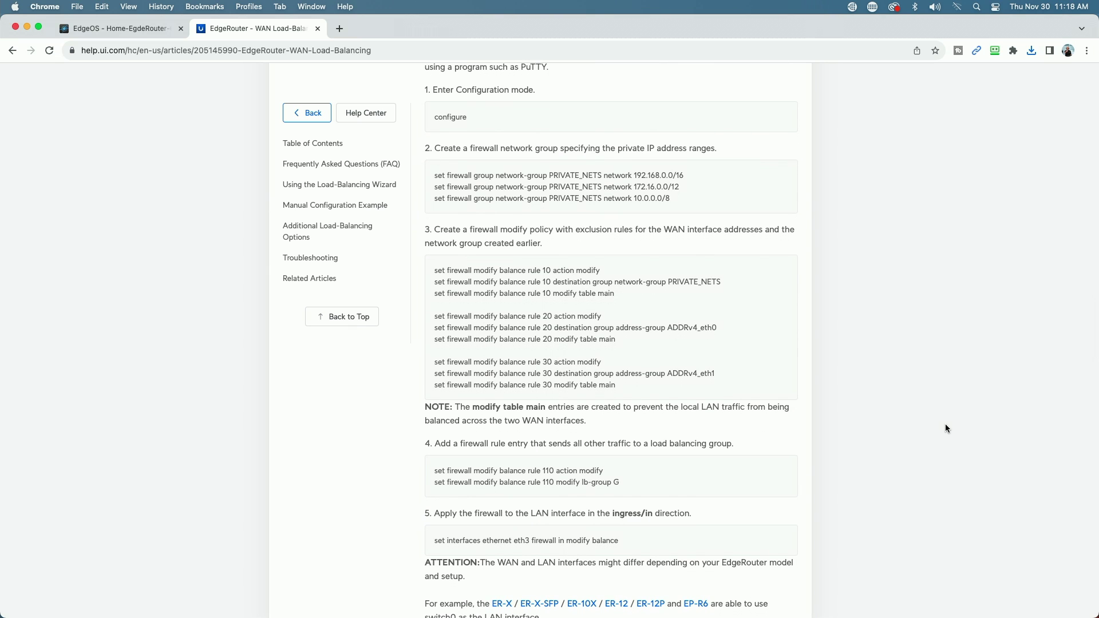
pyautogui.scroll(1, 945, 428)
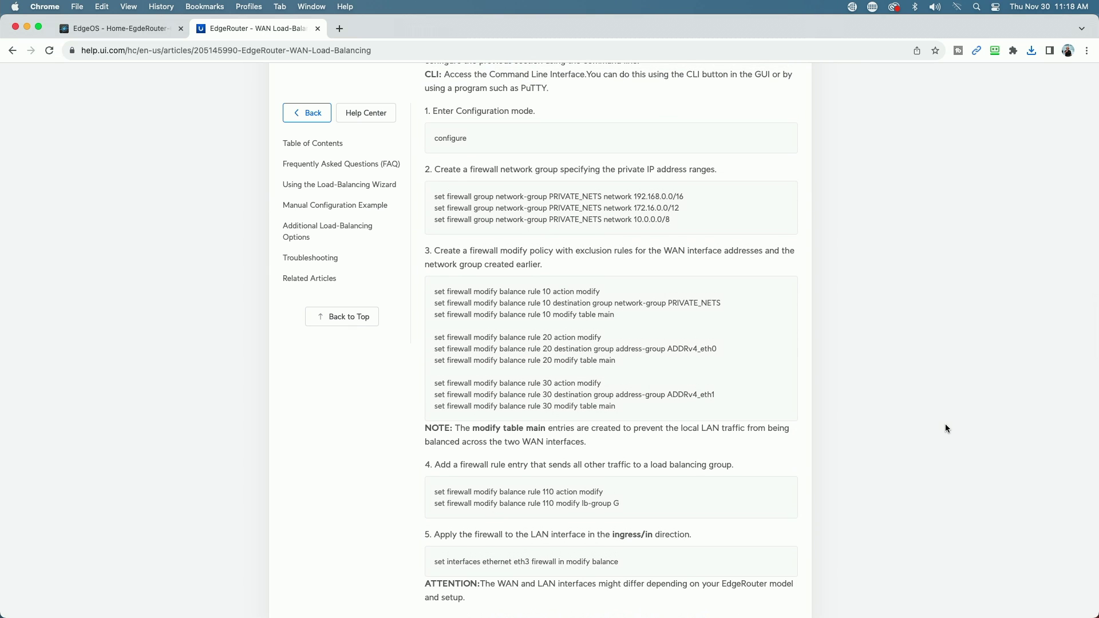
pyautogui.scroll(2, 946, 428)
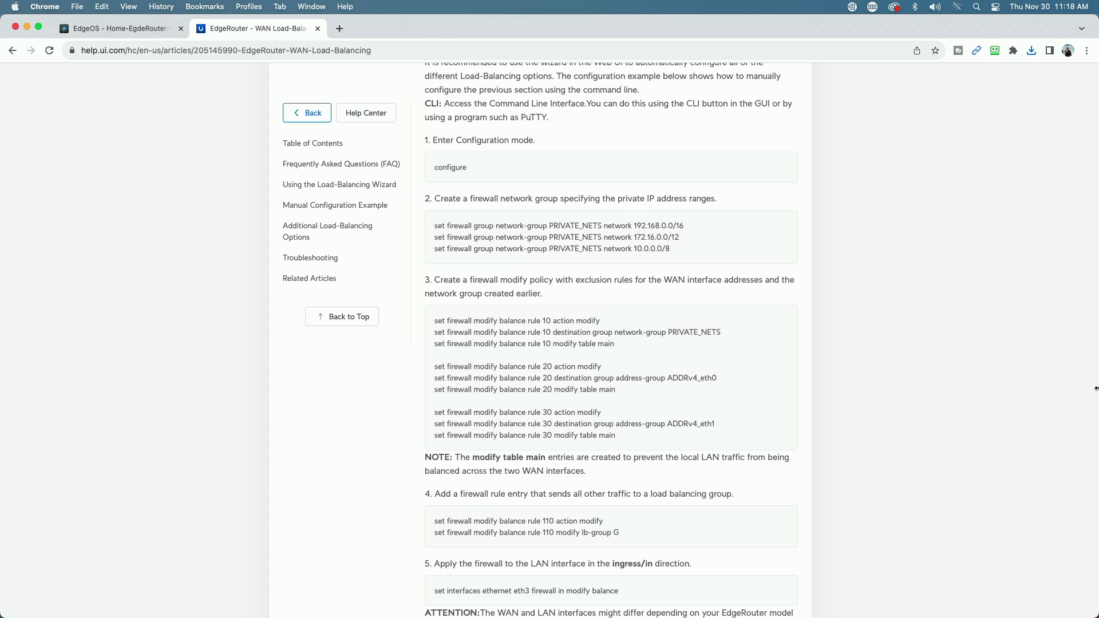
# - Put the browser on the left half and a new enlarged-text Terminal window on the right
pyautogui.moveTo(1081, 387); pyautogui.dragTo(564, 379)
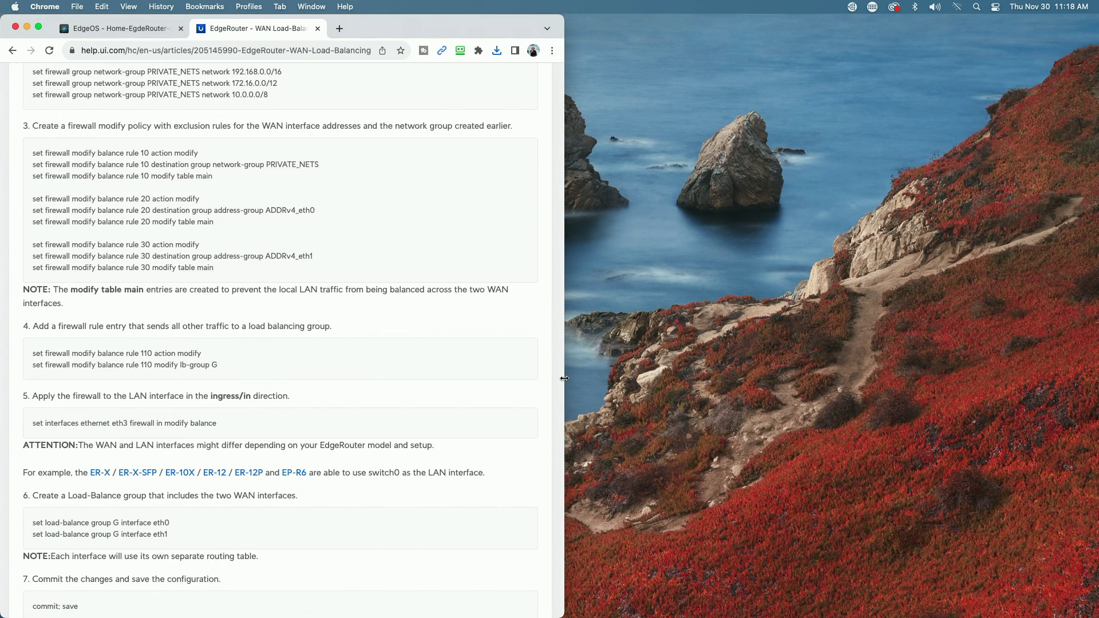
pyautogui.scroll(5, 329, 308)
pyautogui.scroll(-2, 330, 308)
pyautogui.press('super+Tab')
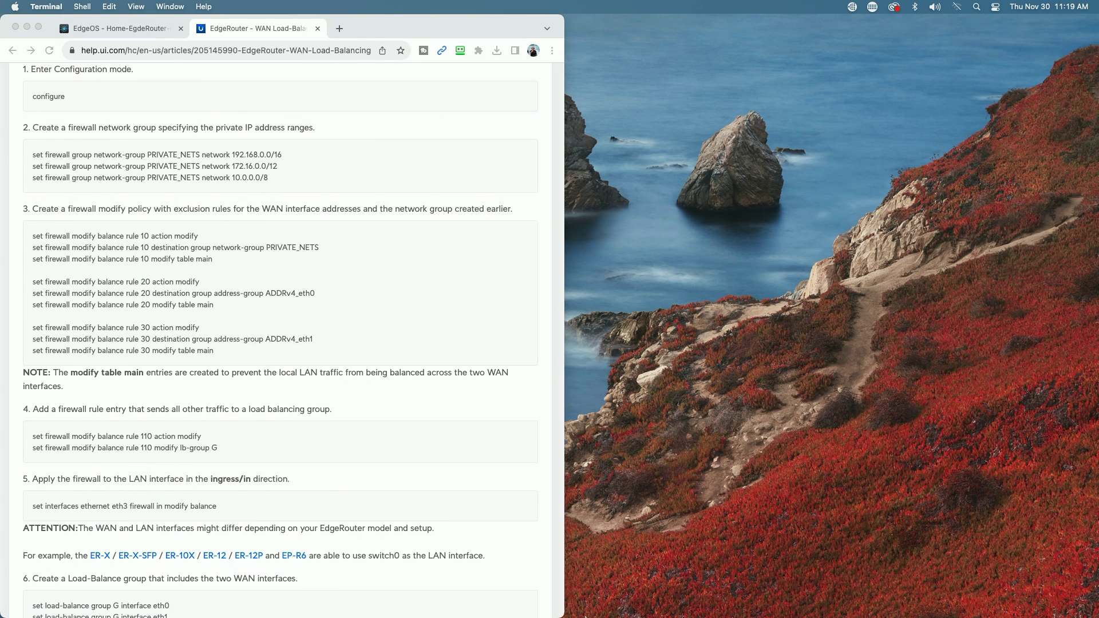
pyautogui.click(732, 605)
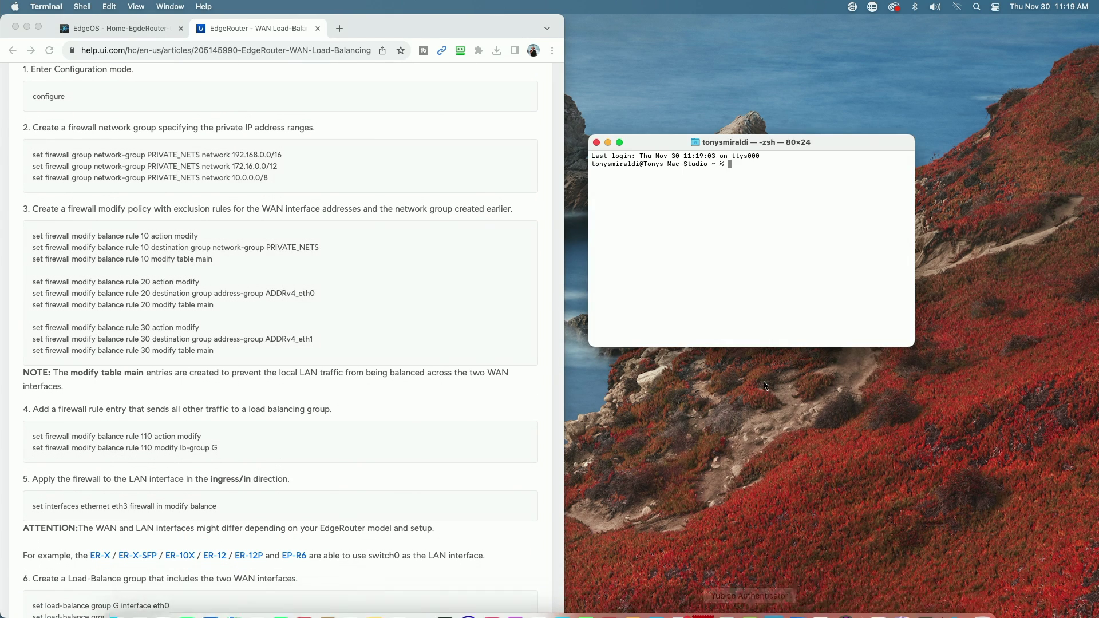
pyautogui.moveTo(665, 146); pyautogui.dragTo(722, 184)
pyautogui.press('super+equal')
pyautogui.press('super+equal')
pyautogui.press('super+equal')
pyautogui.press('super+equal')
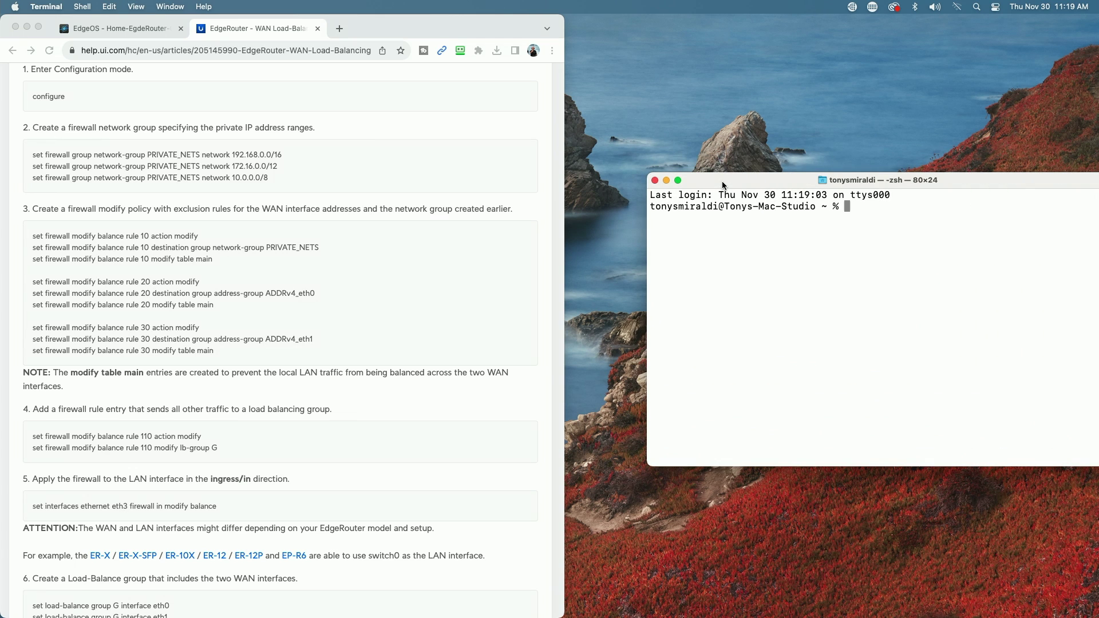
pyautogui.moveTo(723, 181); pyautogui.dragTo(671, 178)
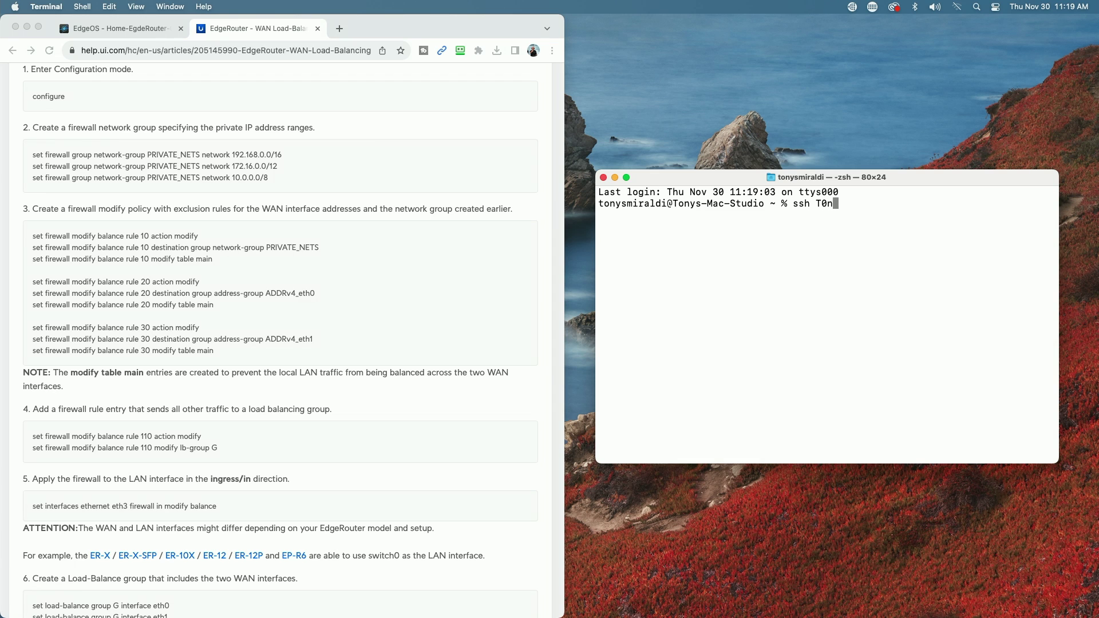
# - SSH into the router at 192.168.25.1 with the router username and log in with its password
pyautogui.write('ySm3r2ldi@192.16')
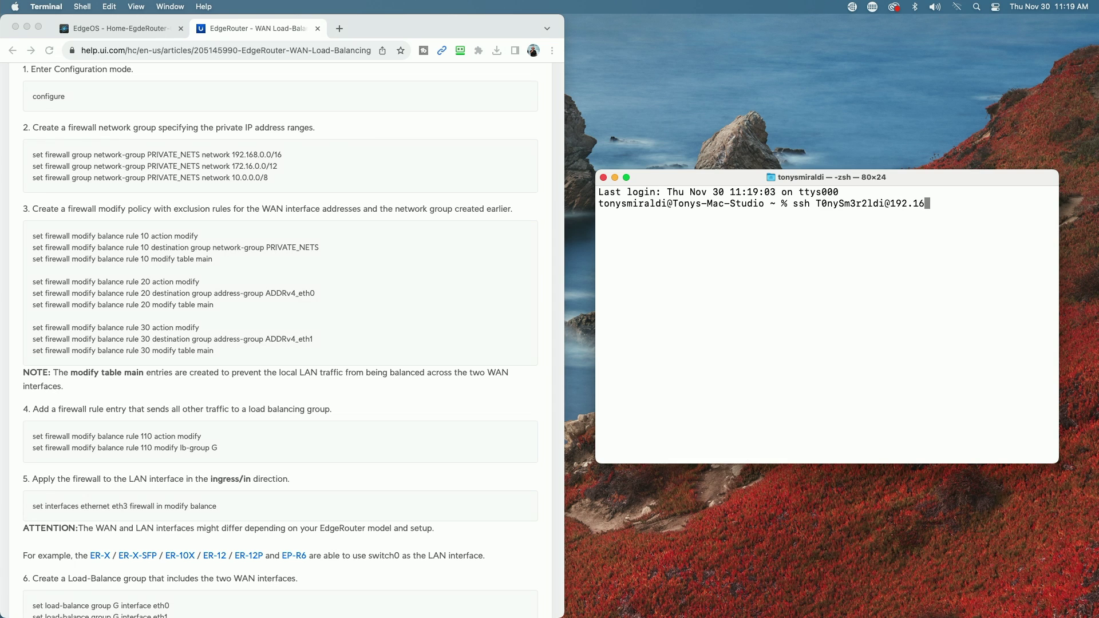
pyautogui.write('8.25.1')
pyautogui.press('Return')
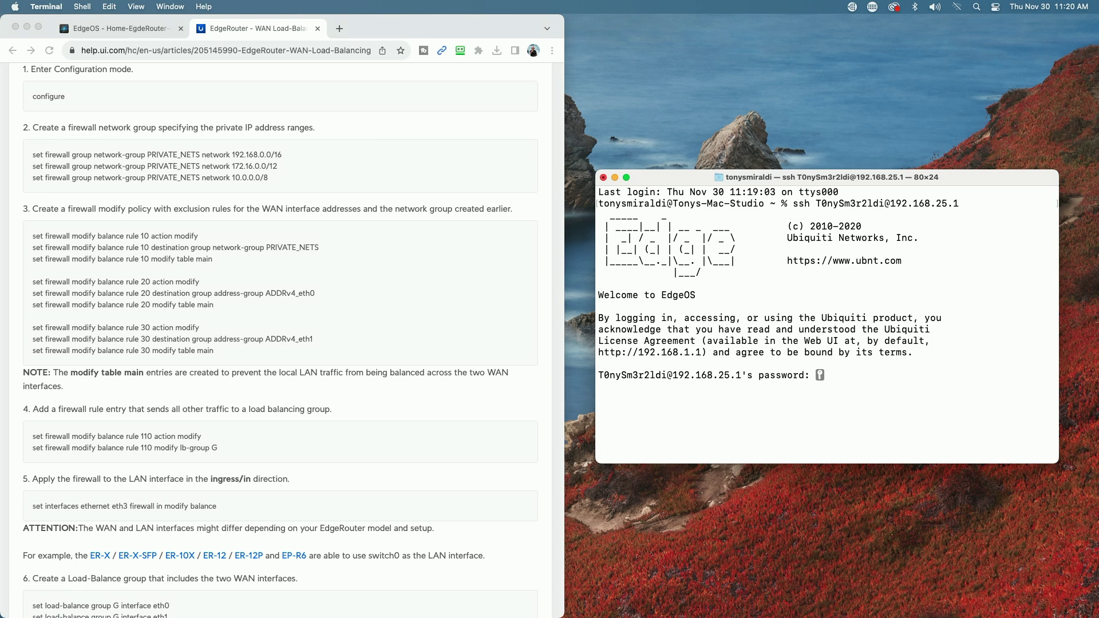
pyautogui.press('Return')
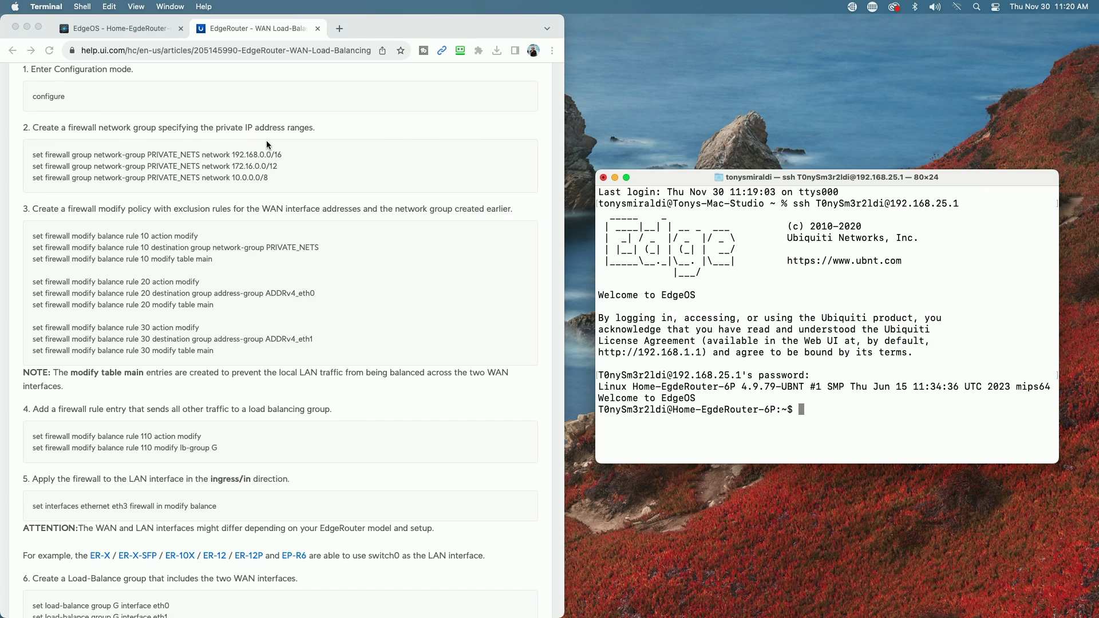
# - Run configure to switch the router CLI into configuration mode
pyautogui.scroll(2, 176, 138)
pyautogui.scroll(2, 174, 138)
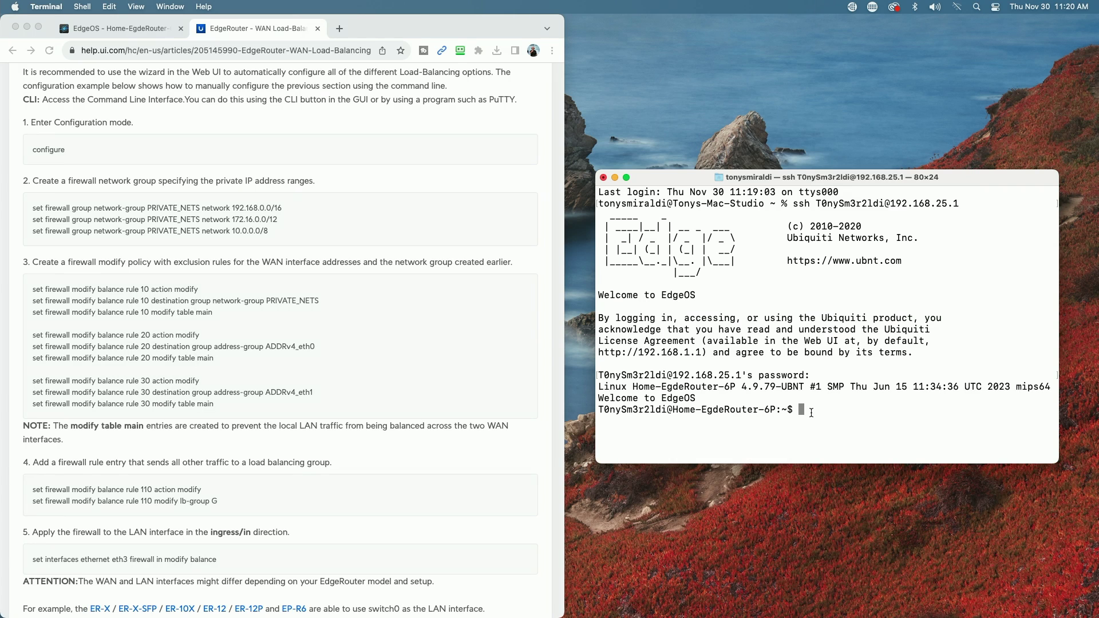
pyautogui.write('configure')
pyautogui.press('Return')
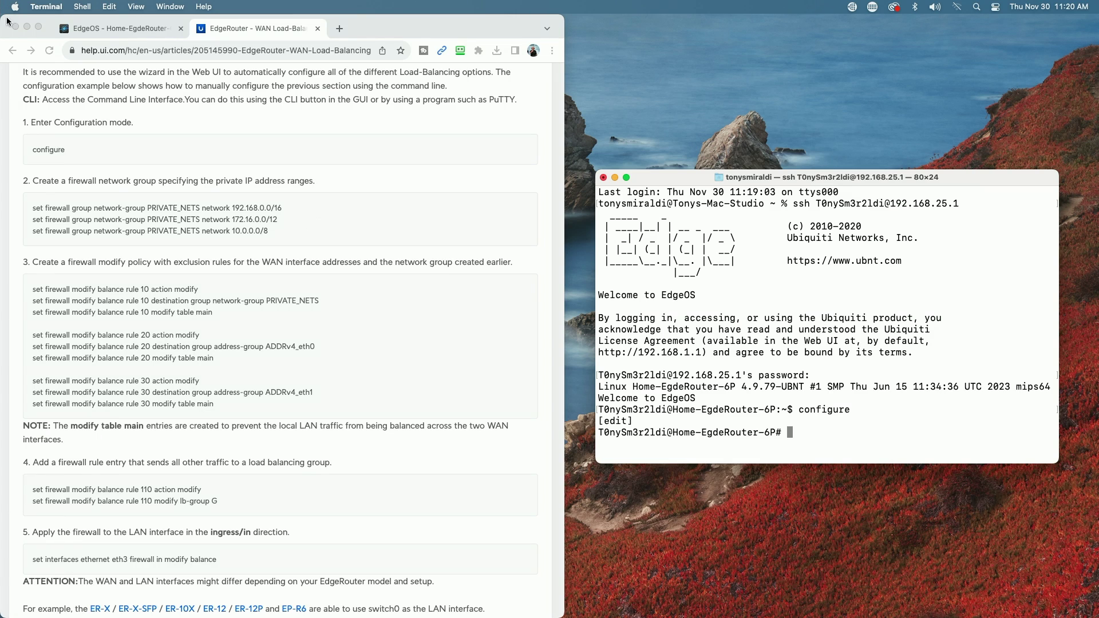
pyautogui.click(102, 29)
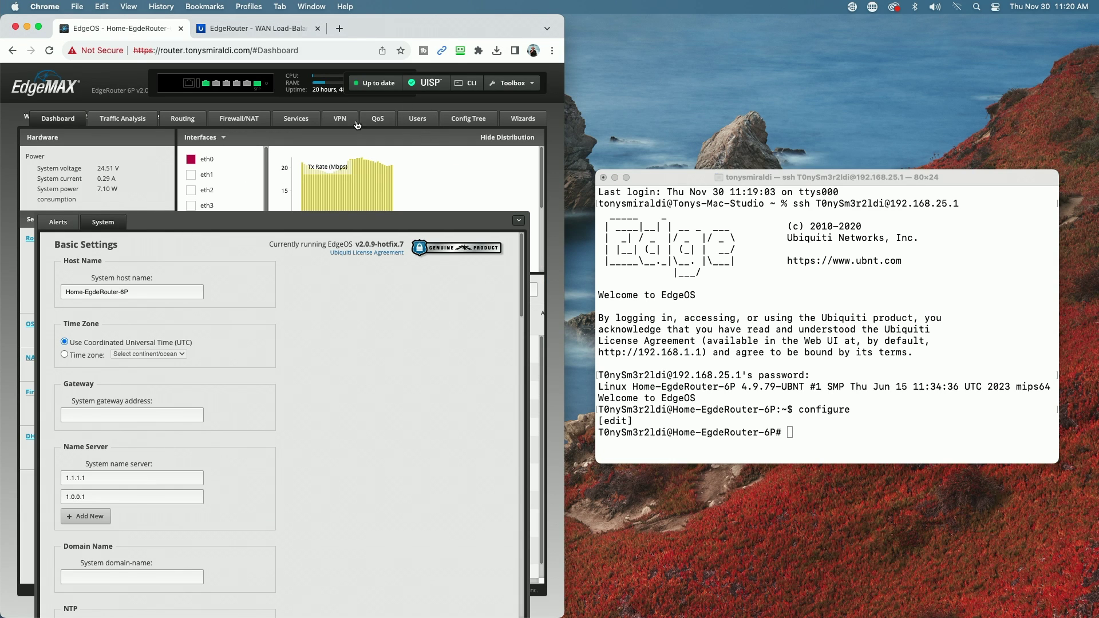
pyautogui.click(240, 120)
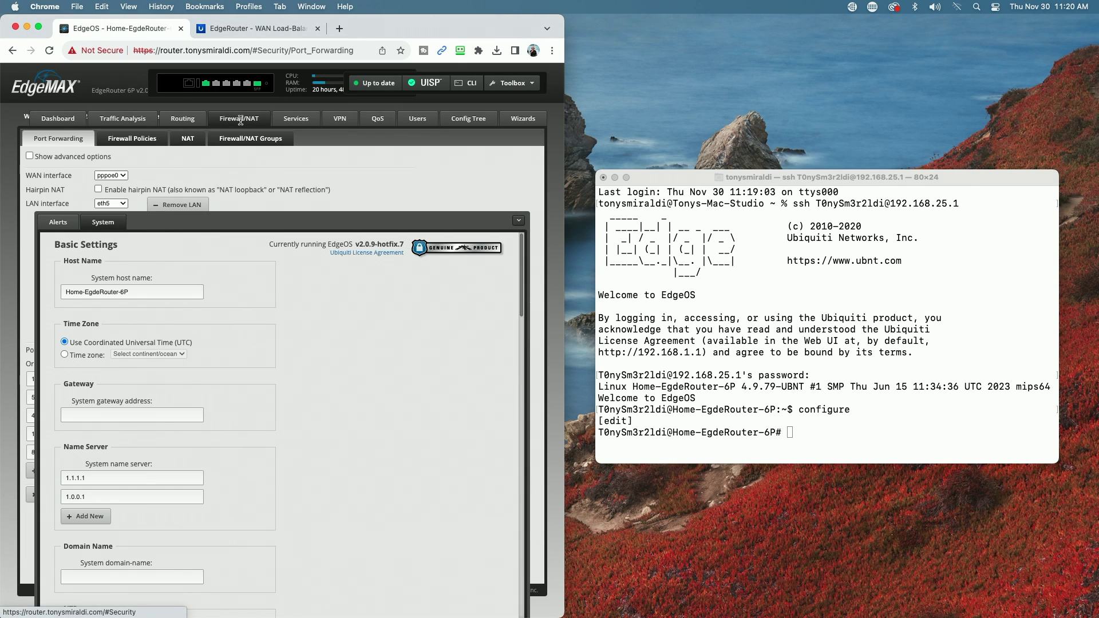
pyautogui.click(250, 139)
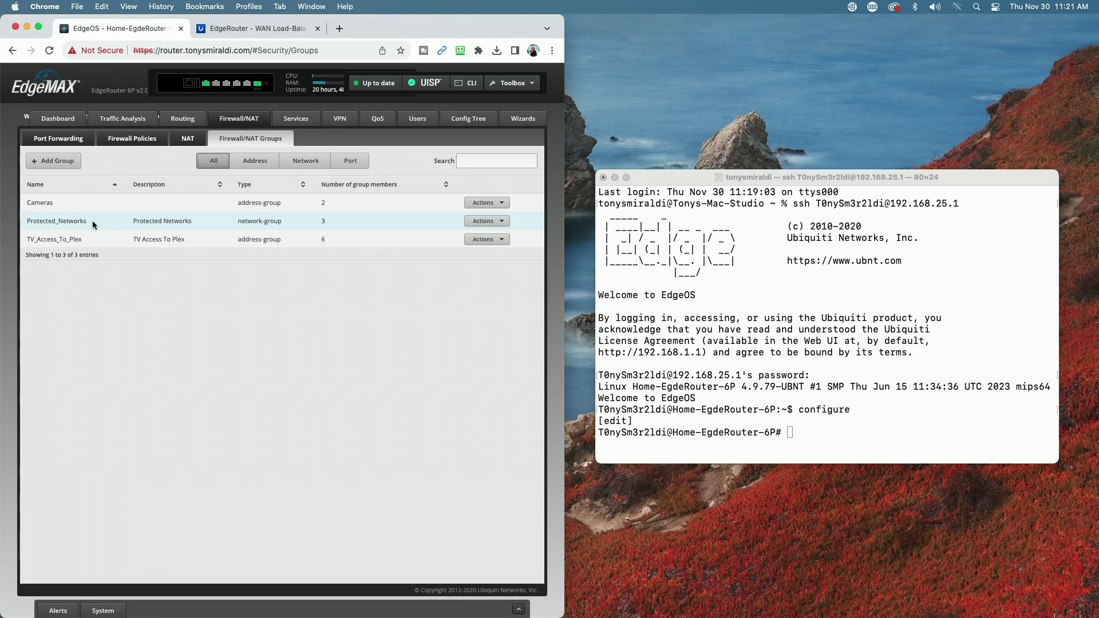
pyautogui.click(234, 29)
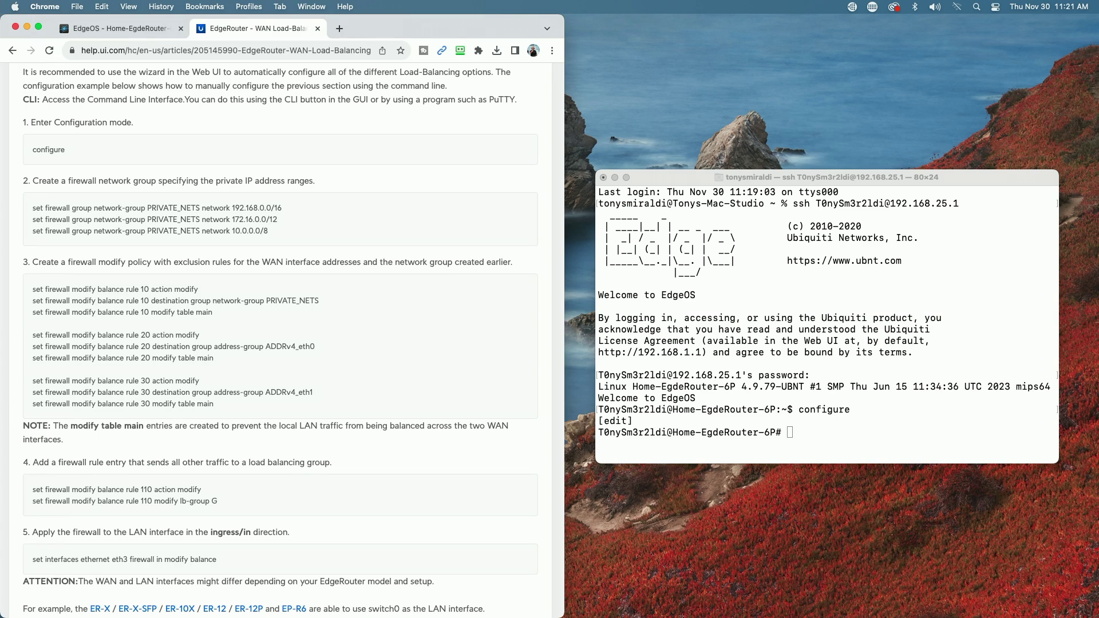
# - Paste and run balance modify rules 10, 20 and 30 excluding ADDRv4_pppoe0 and ADDRv4_eth1 with table main
pyautogui.press('super+Tab')
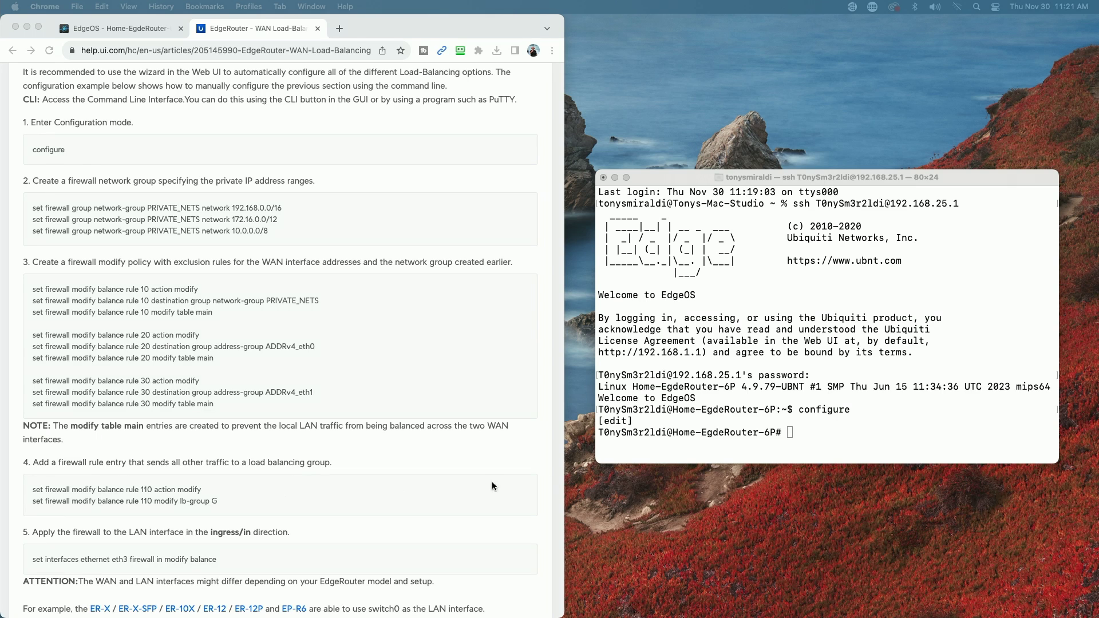
pyautogui.click(800, 430)
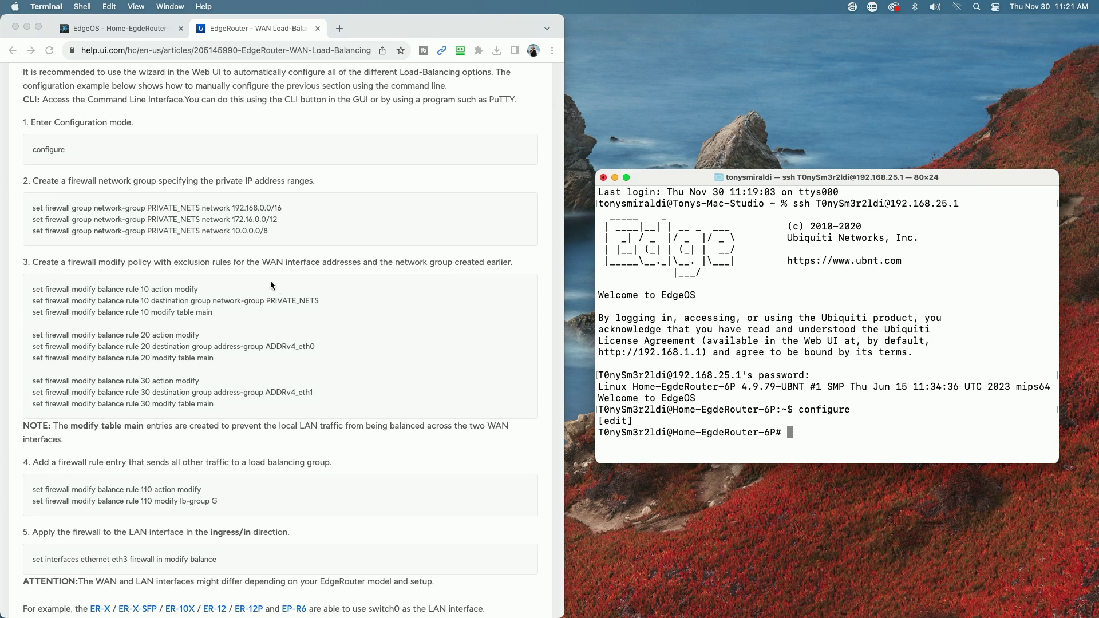
pyautogui.rightClick(796, 430)
pyautogui.click(812, 449)
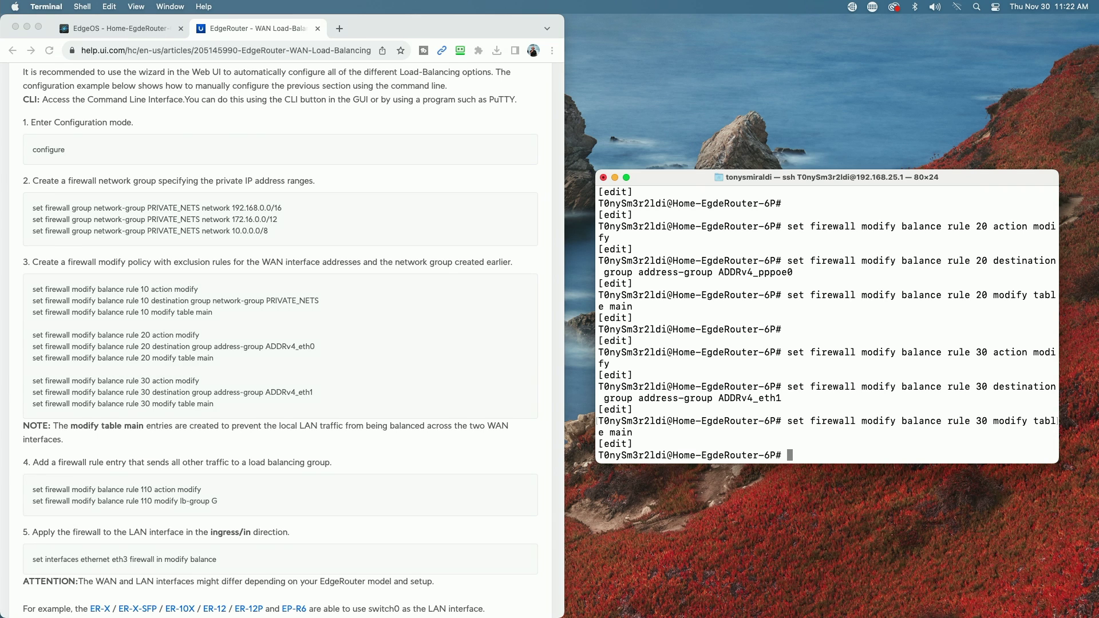
pyautogui.scroll(-5, 303, 413)
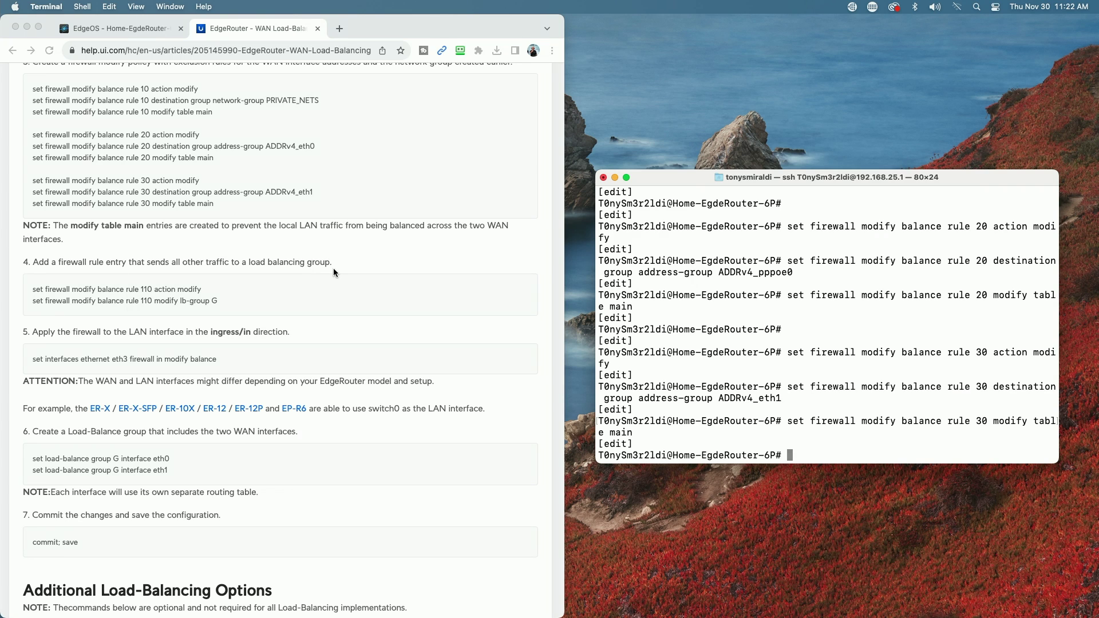
# - Copy the step 4 commands into Terminal to set balance rule 110 to modify with lb-group G
pyautogui.click(440, 289)
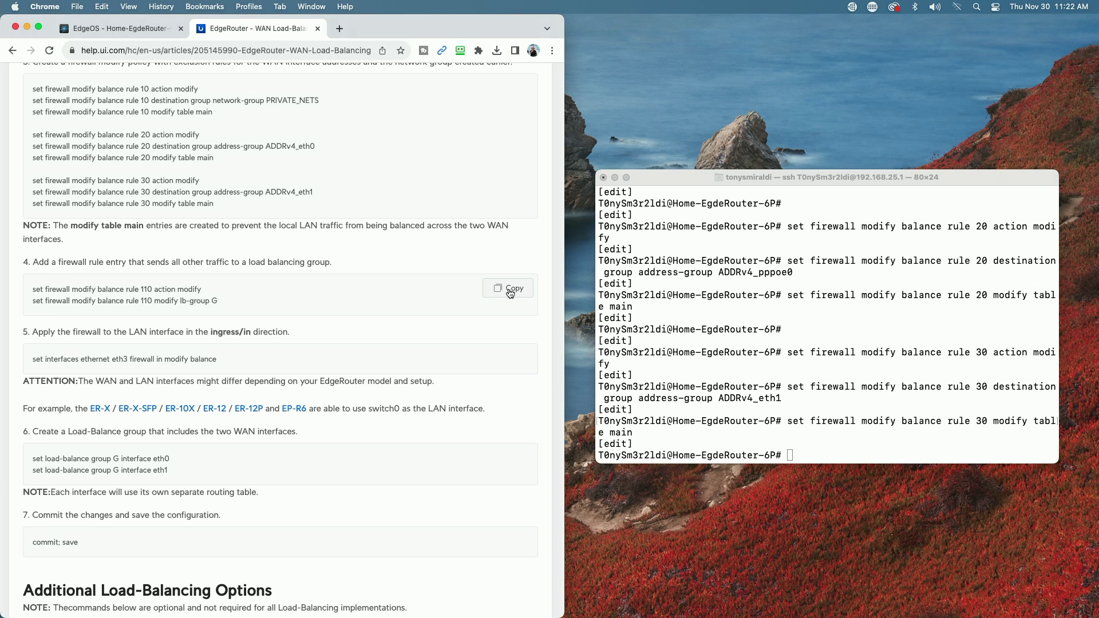
pyautogui.click(508, 288)
pyautogui.click(796, 457)
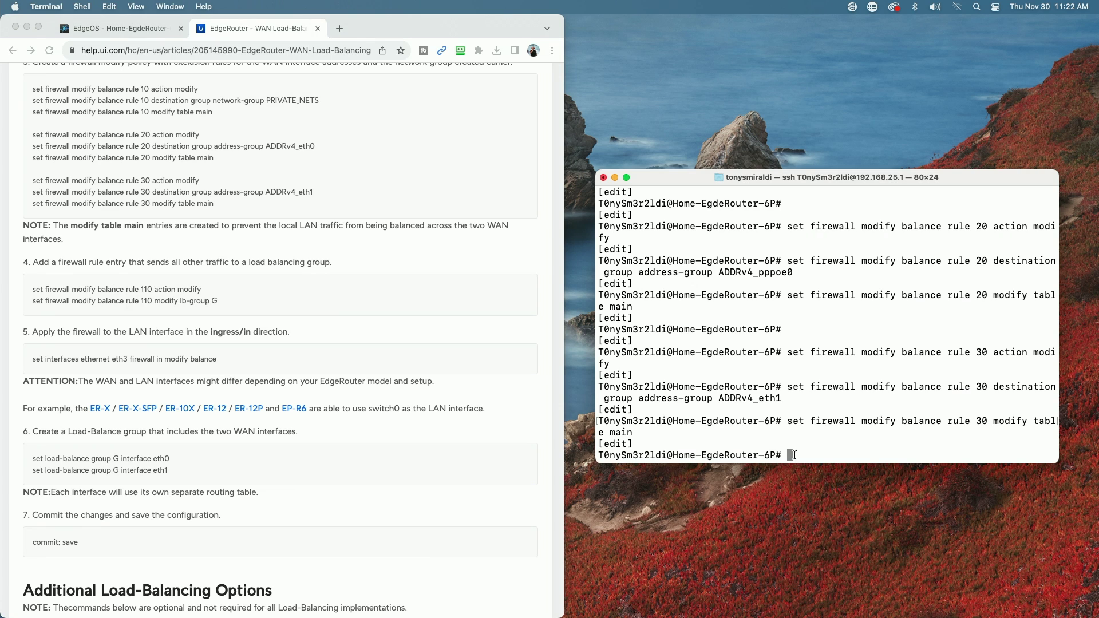
pyautogui.rightClick(795, 454)
pyautogui.click(809, 475)
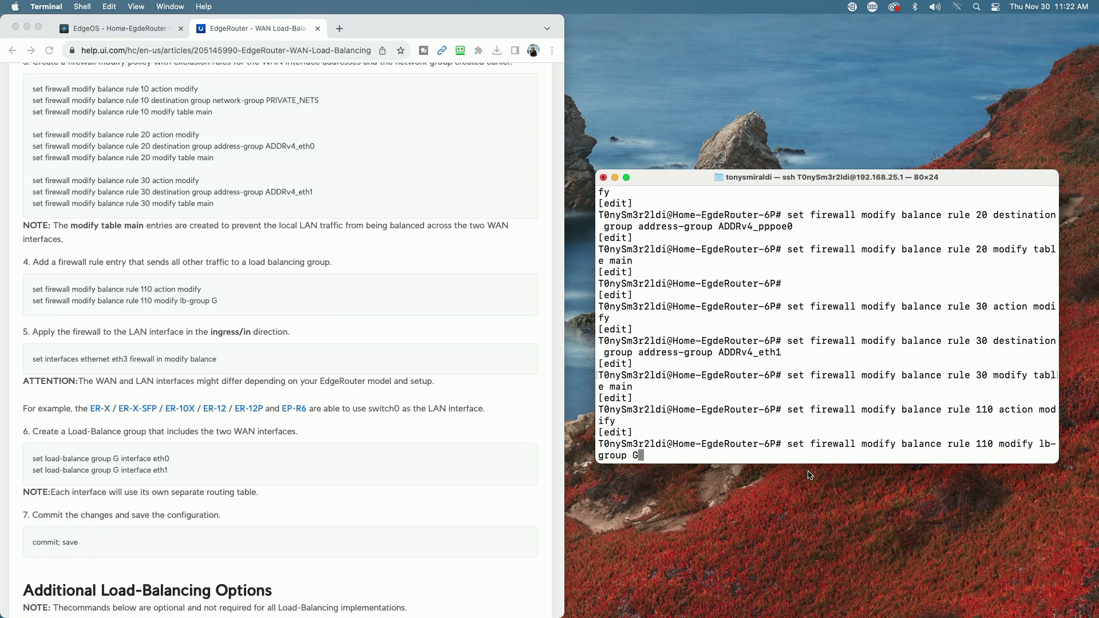
pyautogui.press('Return')
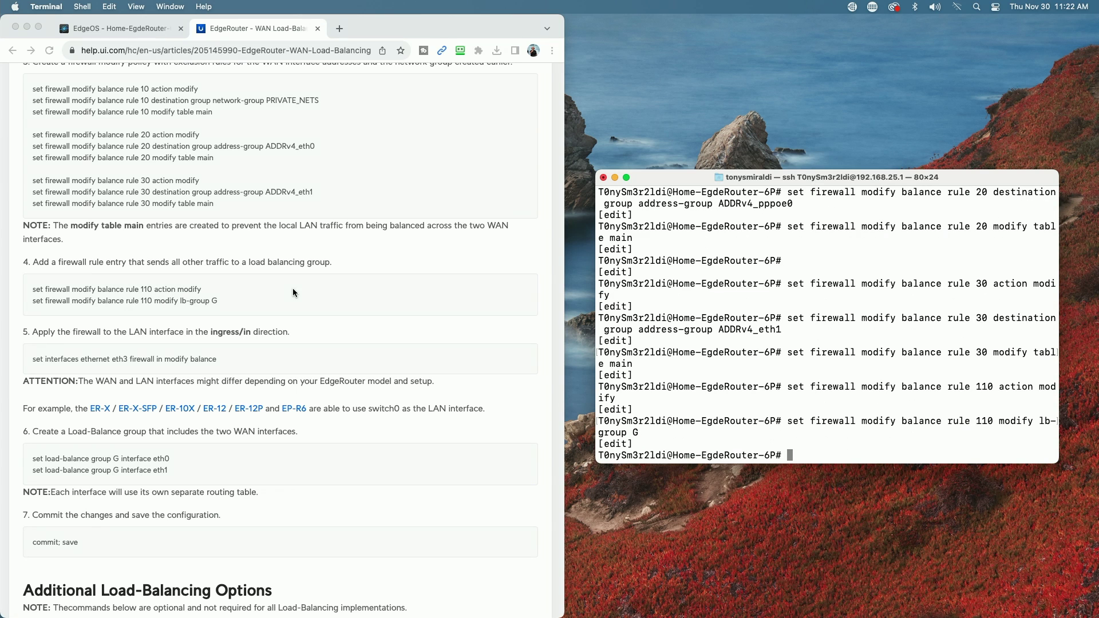
pyautogui.scroll(-2, 293, 290)
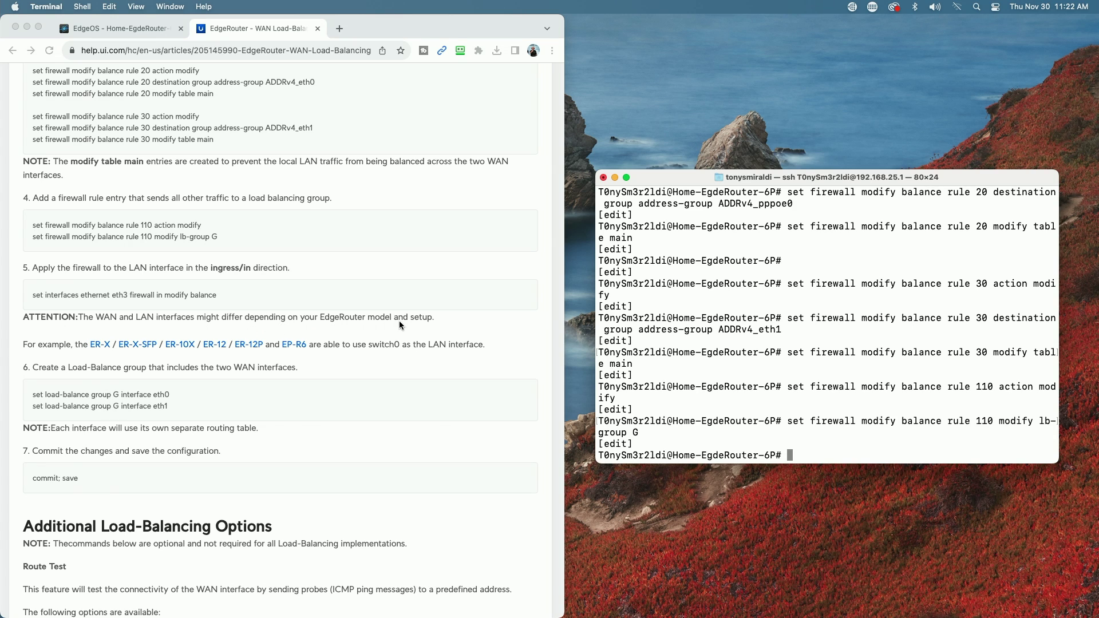
# - Paste the step 5 command, change eth3 to eth5, and apply balance modify inbound on eth5
pyautogui.click(441, 312)
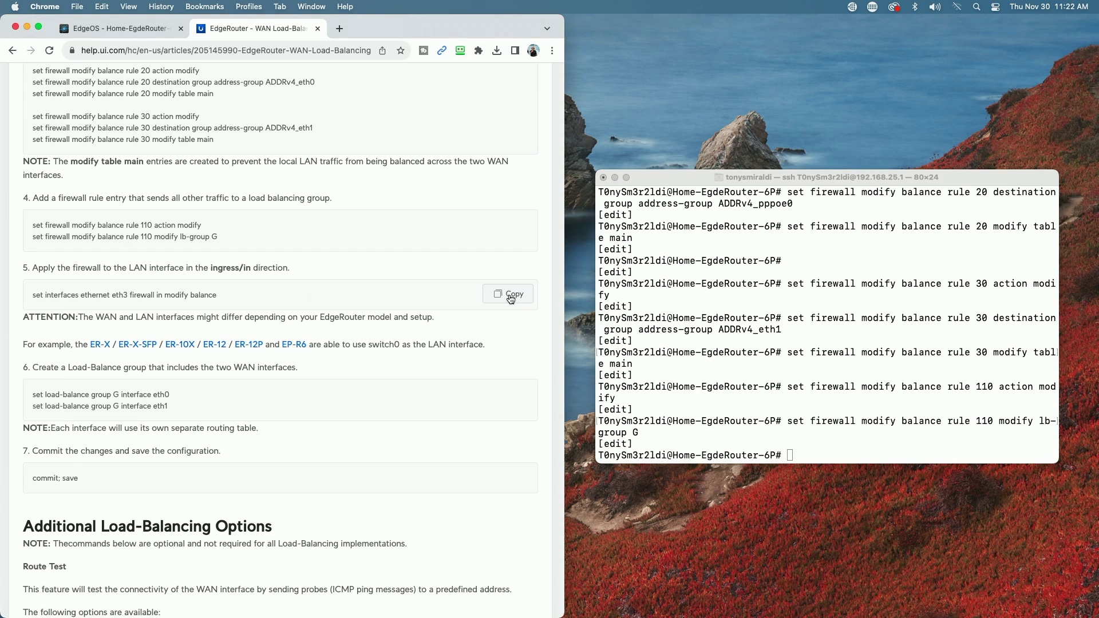
pyautogui.click(513, 296)
pyautogui.click(796, 452)
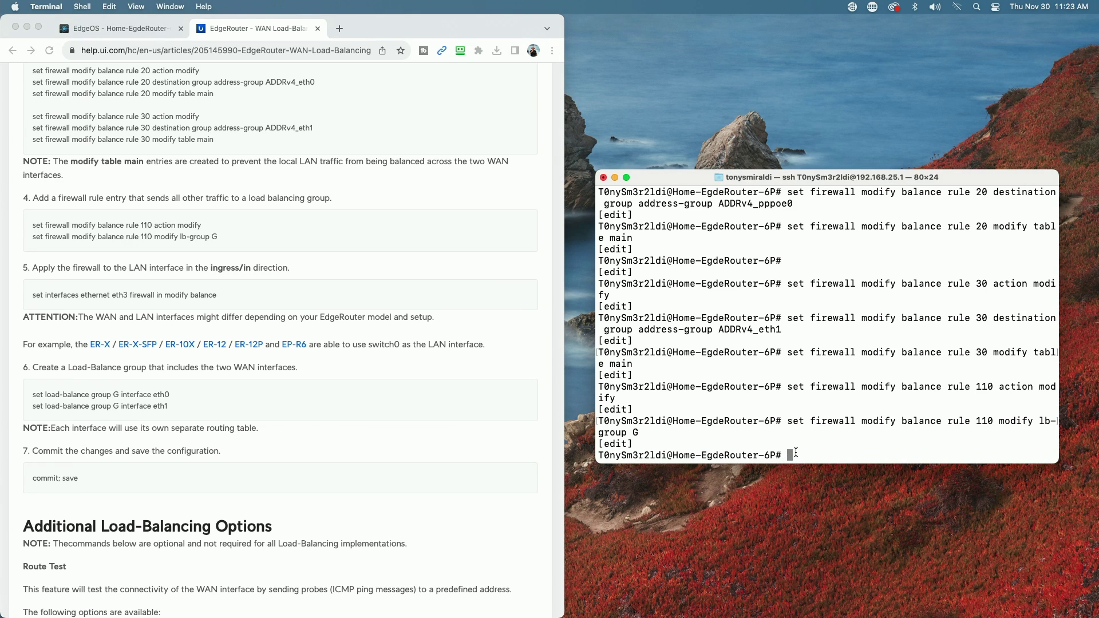
pyautogui.rightClick(795, 452)
pyautogui.click(825, 471)
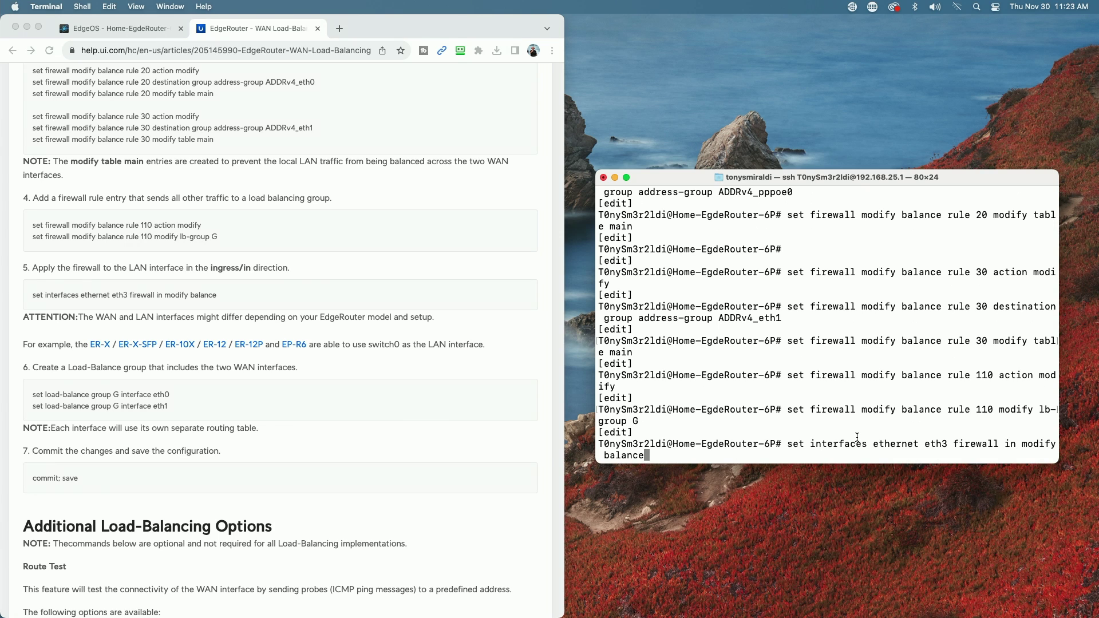
pyautogui.press('Left')
pyautogui.press('Left')
pyautogui.press('Left')
pyautogui.press('Left')
pyautogui.press('Left')
pyautogui.press('Left')
pyautogui.press('Left')
pyautogui.press('Left')
pyautogui.press('Left')
pyautogui.press('Left')
pyautogui.press('Left')
pyautogui.press('Left')
pyautogui.press('Left')
pyautogui.press('Left')
pyautogui.press('Left')
pyautogui.press('Left')
pyautogui.press('Left')
pyautogui.press('Left')
pyautogui.press('Left')
pyautogui.press('Left')
pyautogui.press('Left')
pyautogui.press('Left')
pyautogui.press('Left')
pyautogui.press('Left')
pyautogui.press('Left')
pyautogui.press('Left')
pyautogui.press('Left')
pyautogui.press('BackSpace')
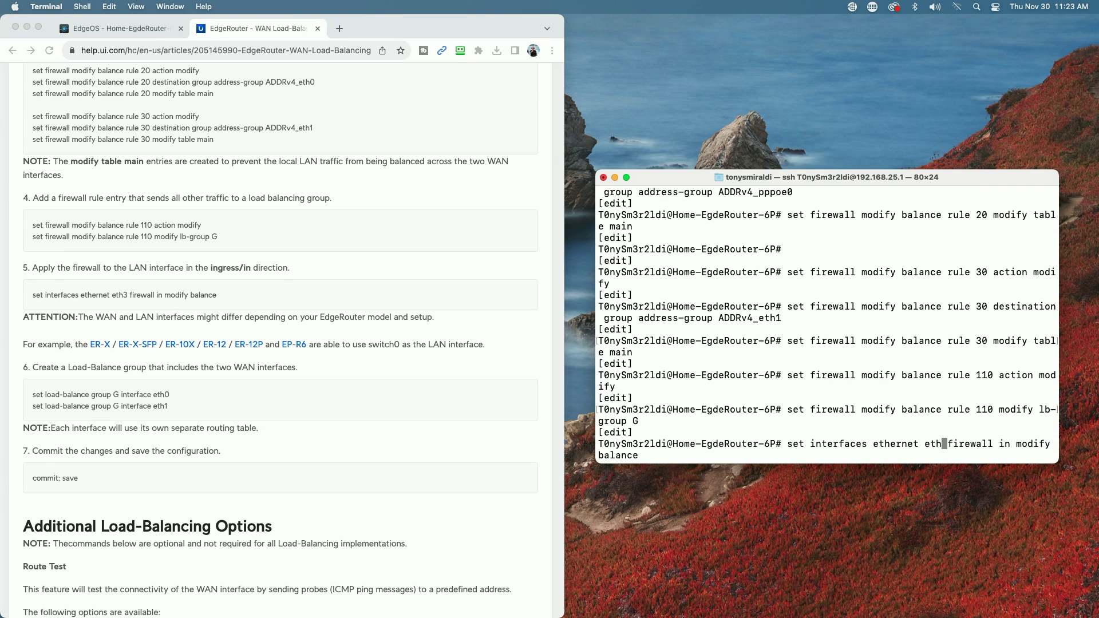
pyautogui.write('5')
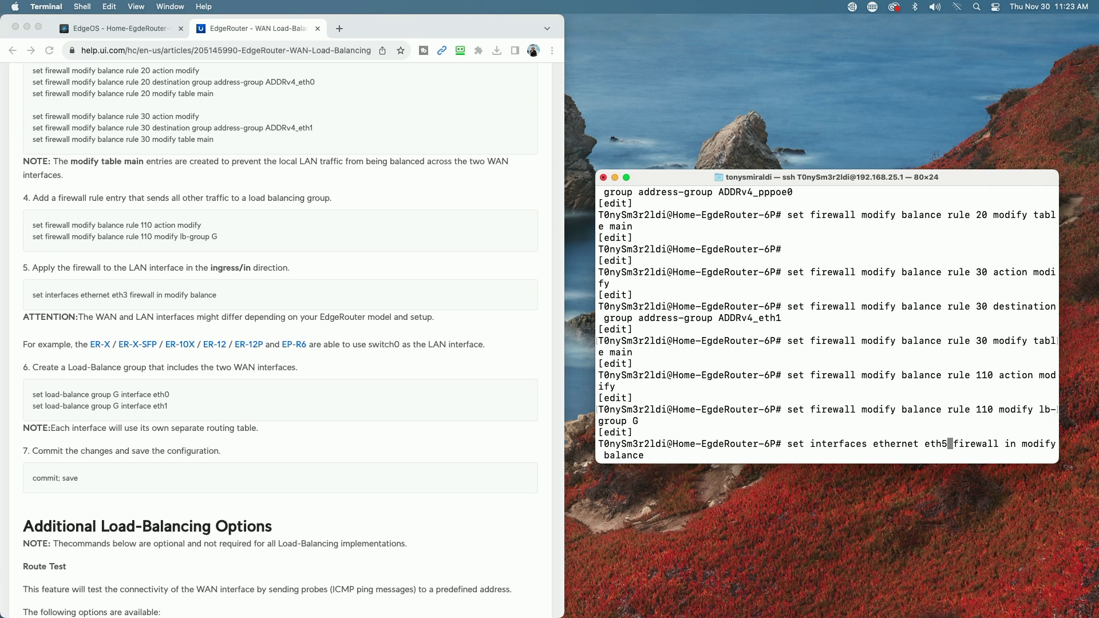
pyautogui.press('Right')
pyautogui.press('Right')
pyautogui.press('Right')
pyautogui.press('Right')
pyautogui.press('Right')
pyautogui.press('Right')
pyautogui.press('Right')
pyautogui.press('Right')
pyautogui.press('Right')
pyautogui.press('Right')
pyautogui.press('Right')
pyautogui.press('Right')
pyautogui.press('Right')
pyautogui.press('Right')
pyautogui.press('Right')
pyautogui.press('Right')
pyautogui.press('Right')
pyautogui.press('Right')
pyautogui.press('Right')
pyautogui.press('Right')
pyautogui.press('Right')
pyautogui.press('Right')
pyautogui.press('Right')
pyautogui.press('Right')
pyautogui.press('Return')
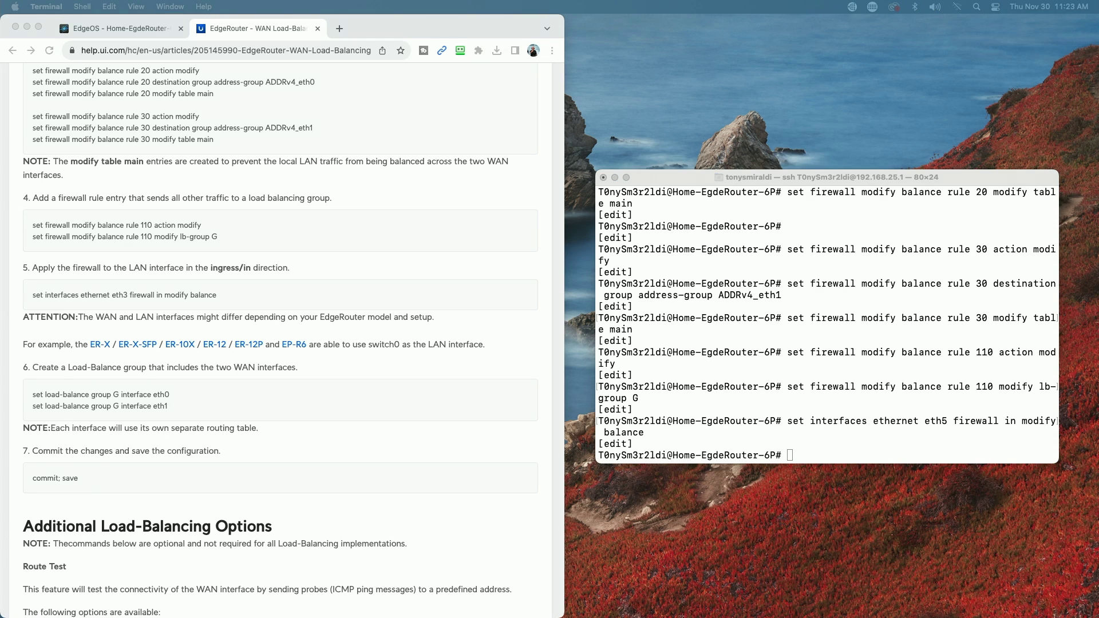
# - Paste and run the commands adding pppoe0 and eth1 to load-balance group G
pyautogui.click(796, 454)
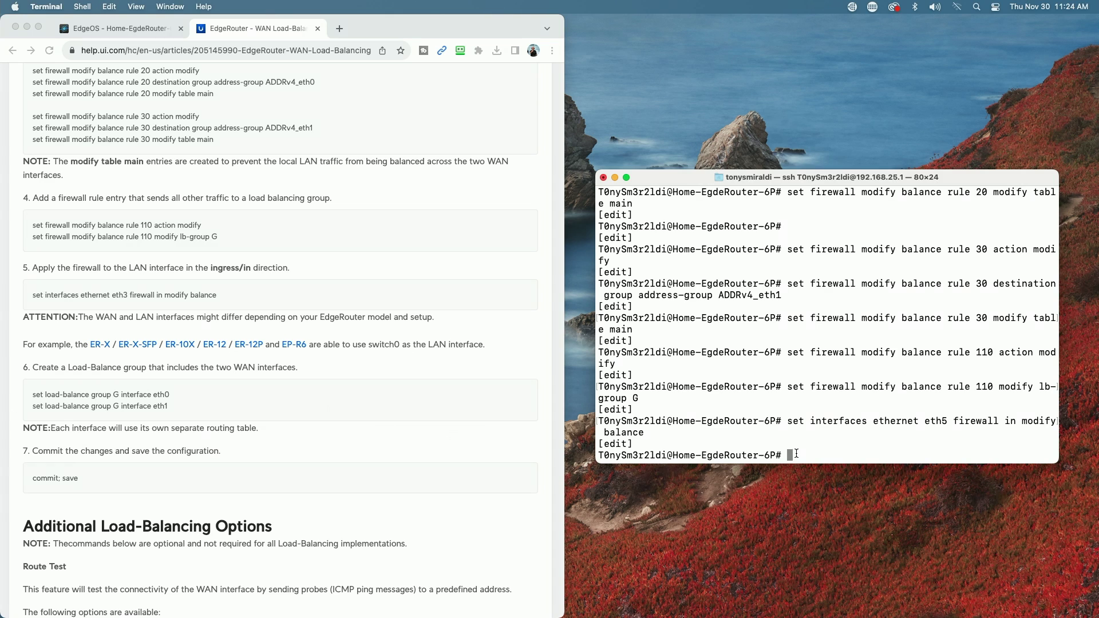
pyautogui.rightClick(795, 454)
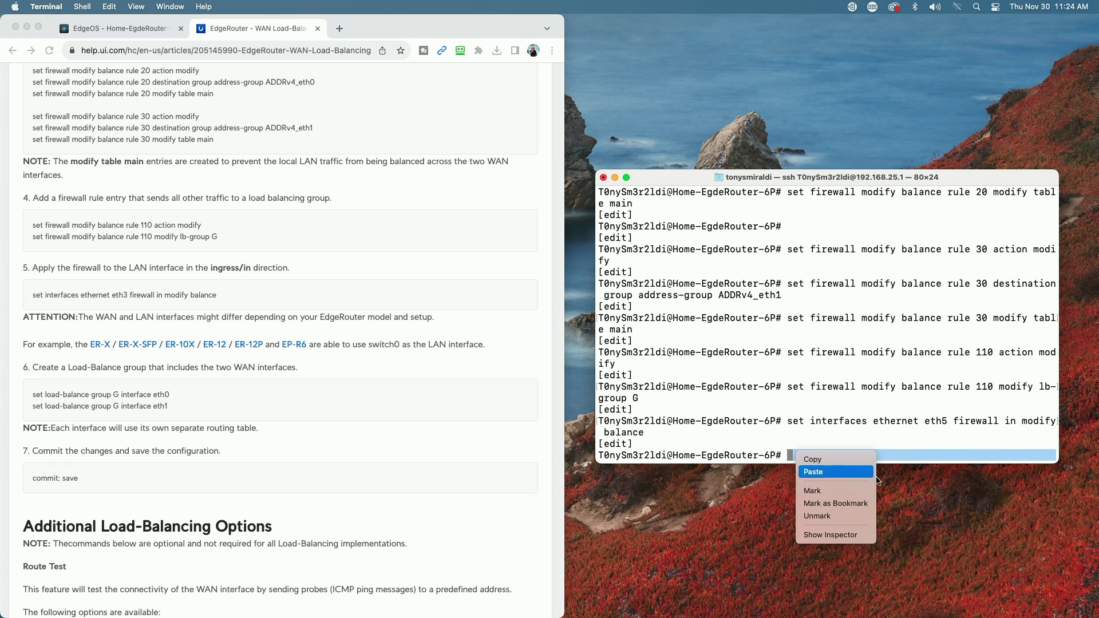
pyautogui.click(897, 480)
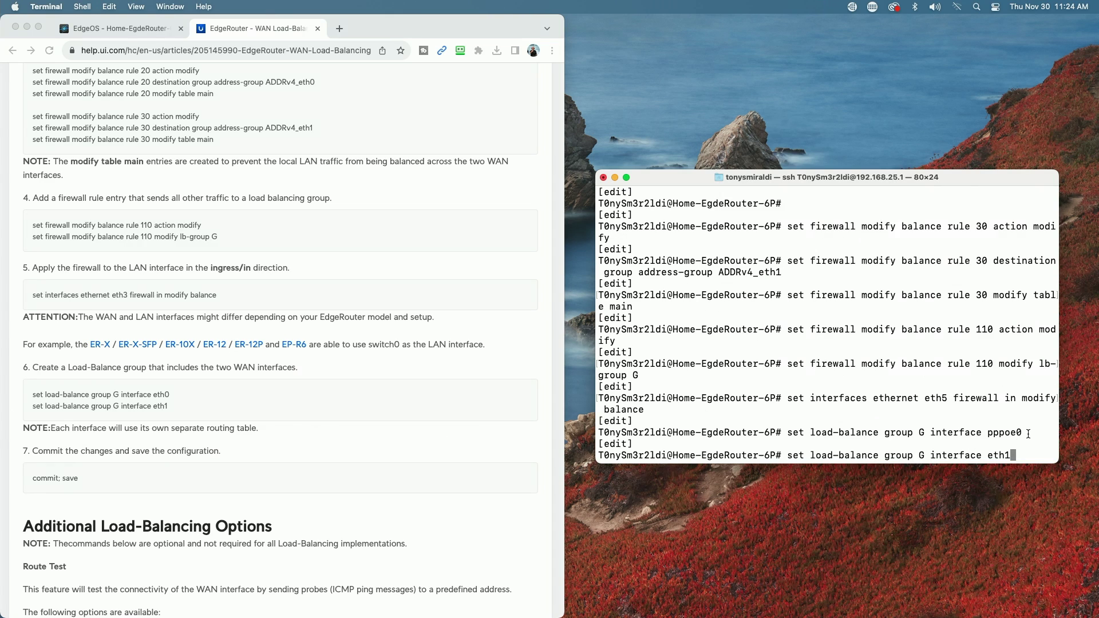
pyautogui.press('Return')
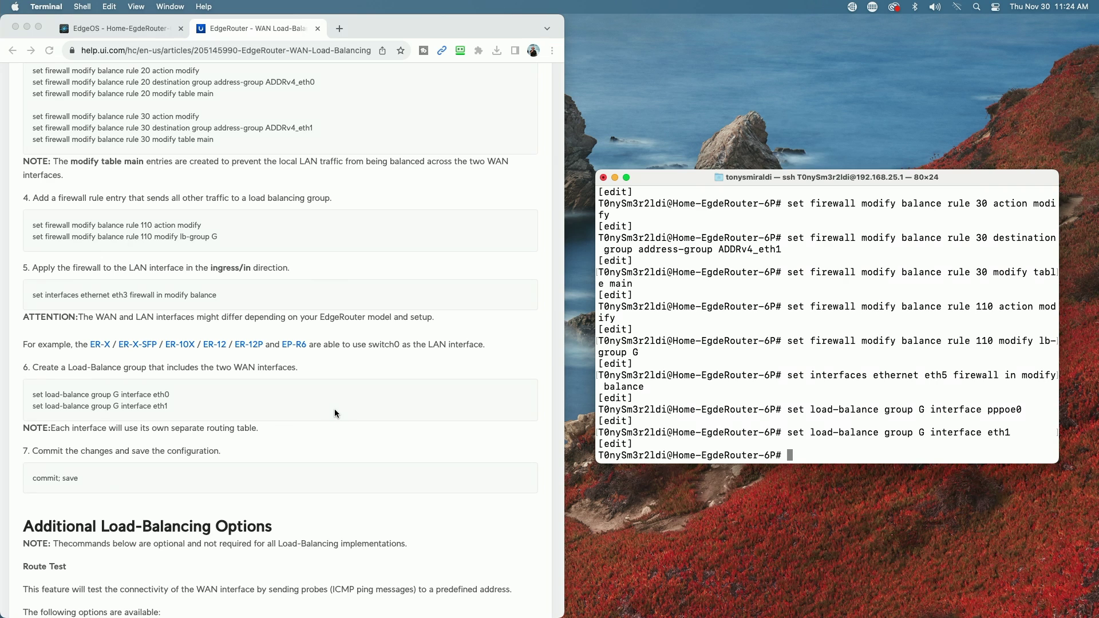
# - Scroll further down the help article to the next configuration steps
pyautogui.scroll(-3, 335, 412)
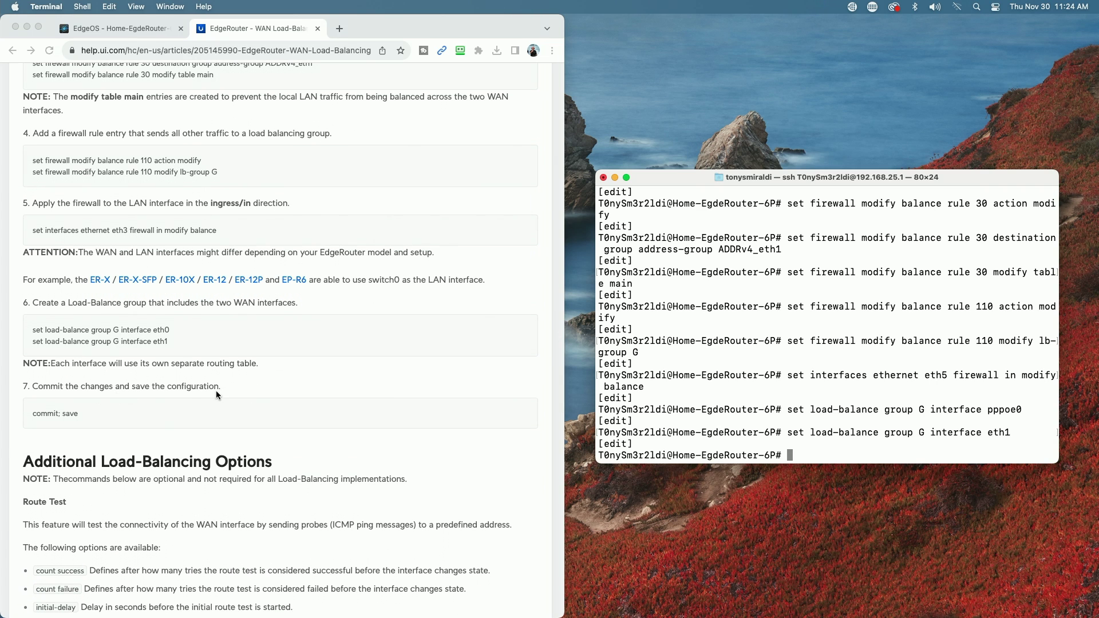
pyautogui.scroll(-2, 287, 396)
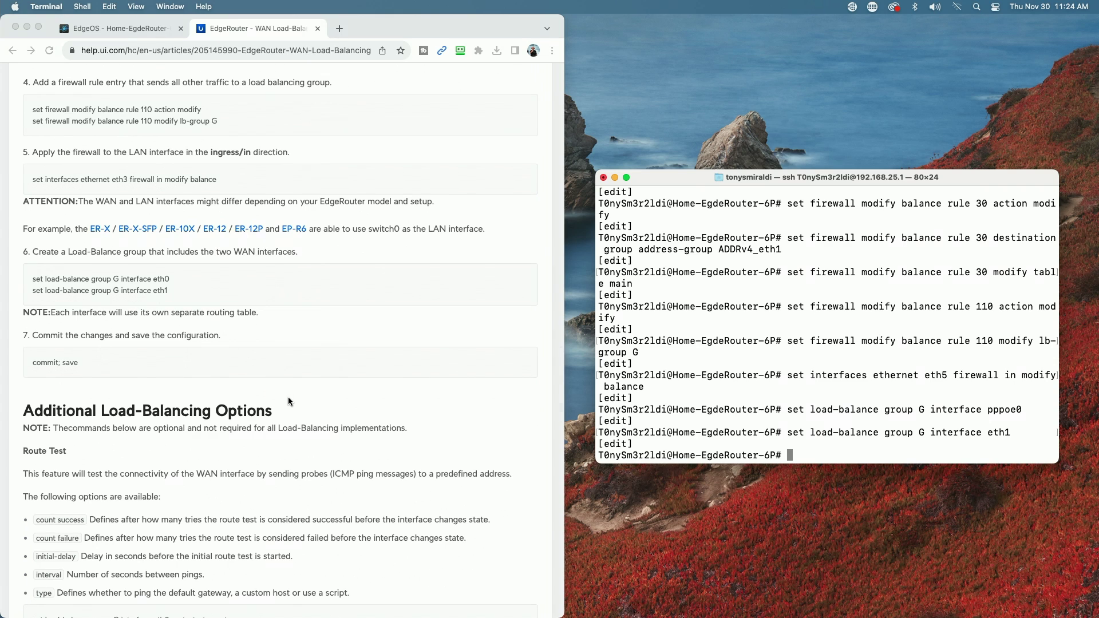
pyautogui.scroll(-2, 287, 400)
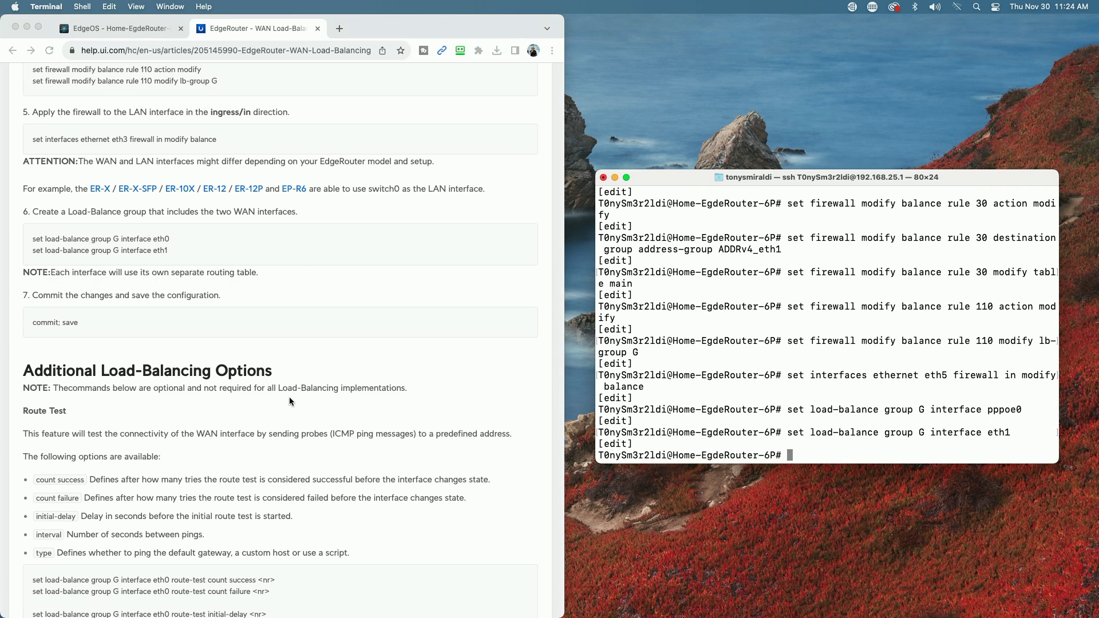
pyautogui.scroll(-4, 289, 397)
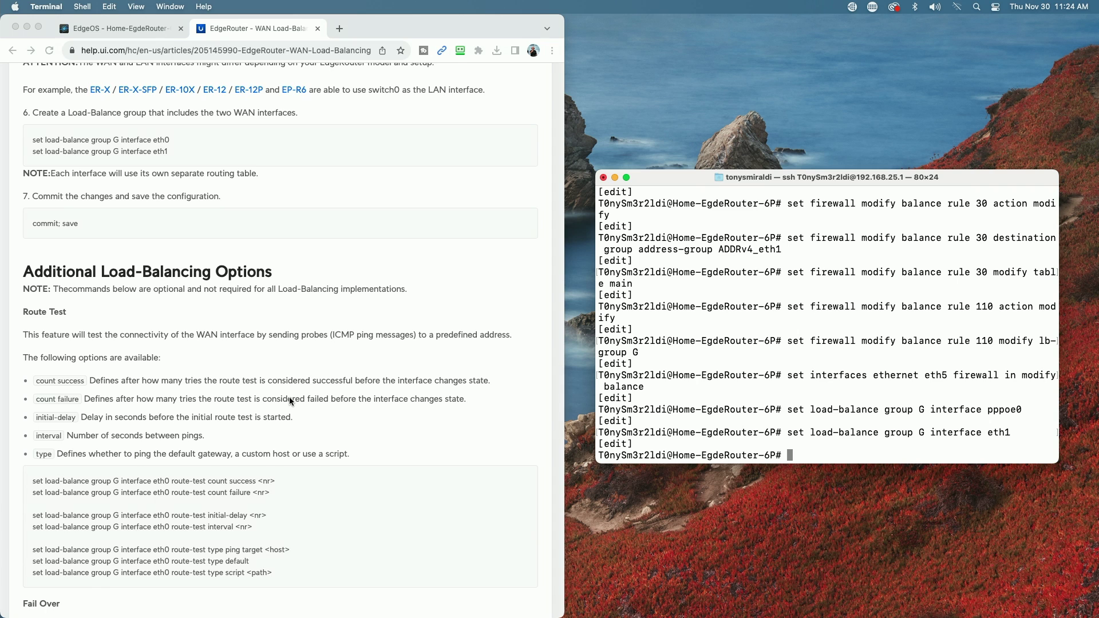
pyautogui.scroll(-2, 289, 400)
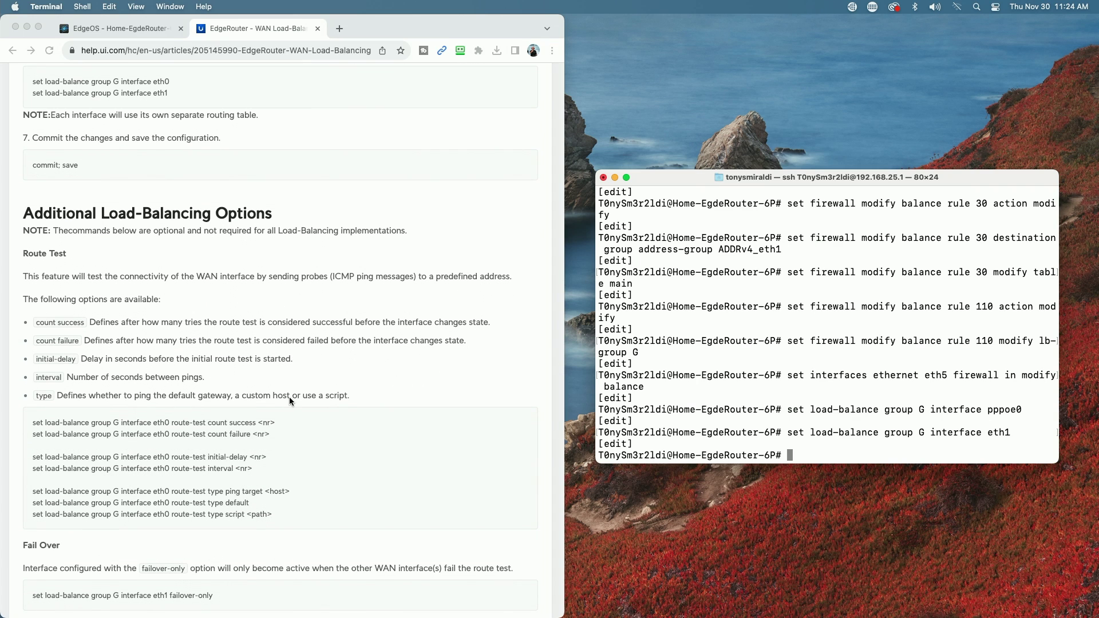
pyautogui.scroll(-3, 289, 397)
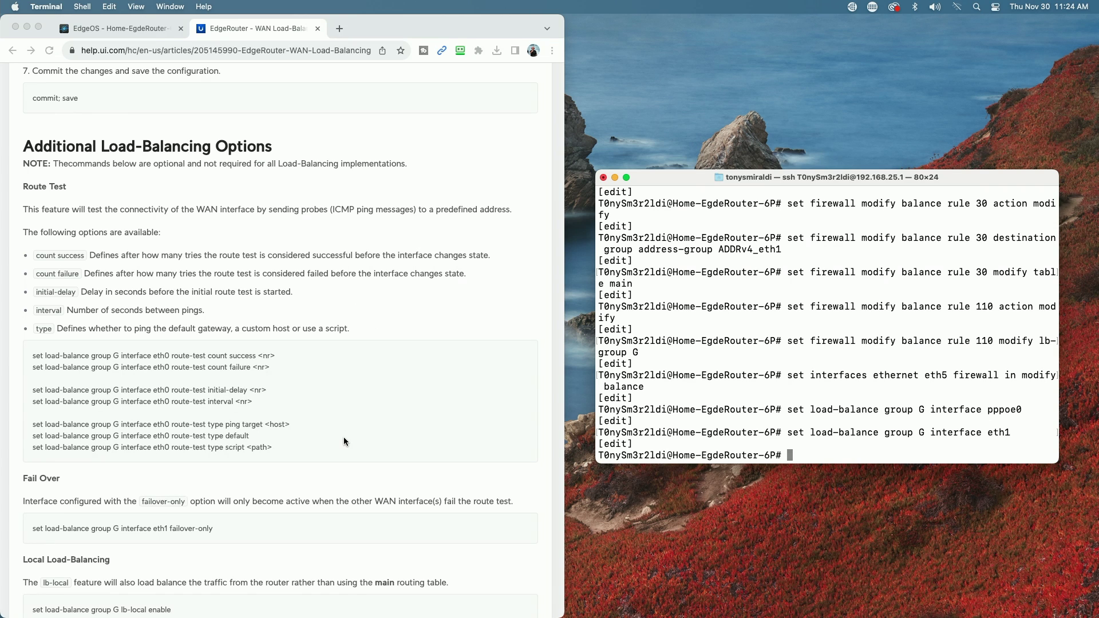
pyautogui.scroll(-5, 344, 441)
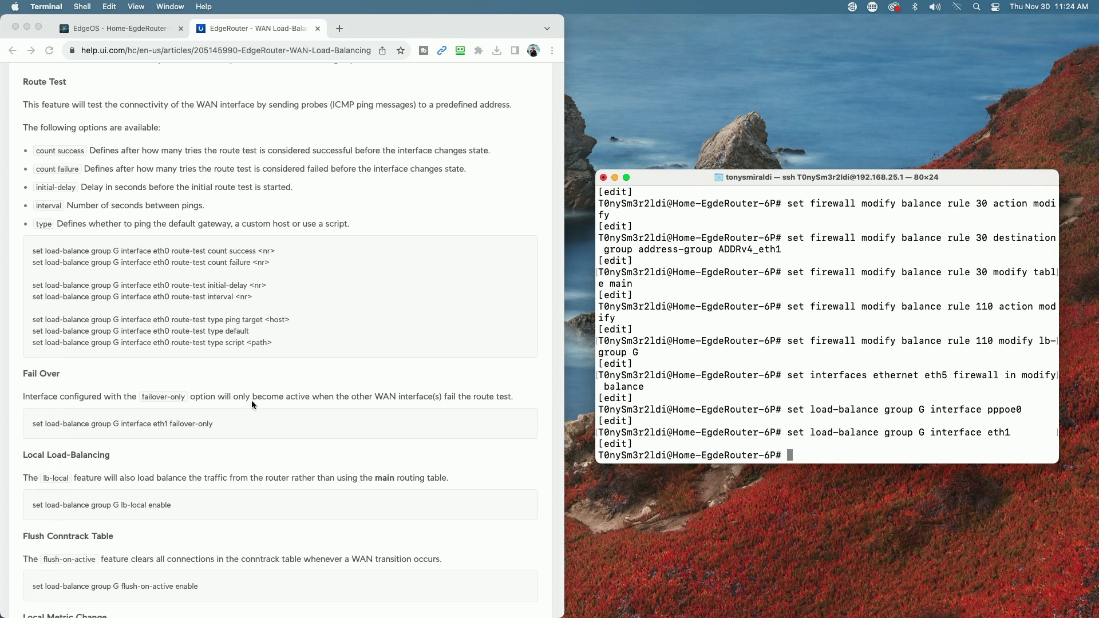
pyautogui.click(79, 435)
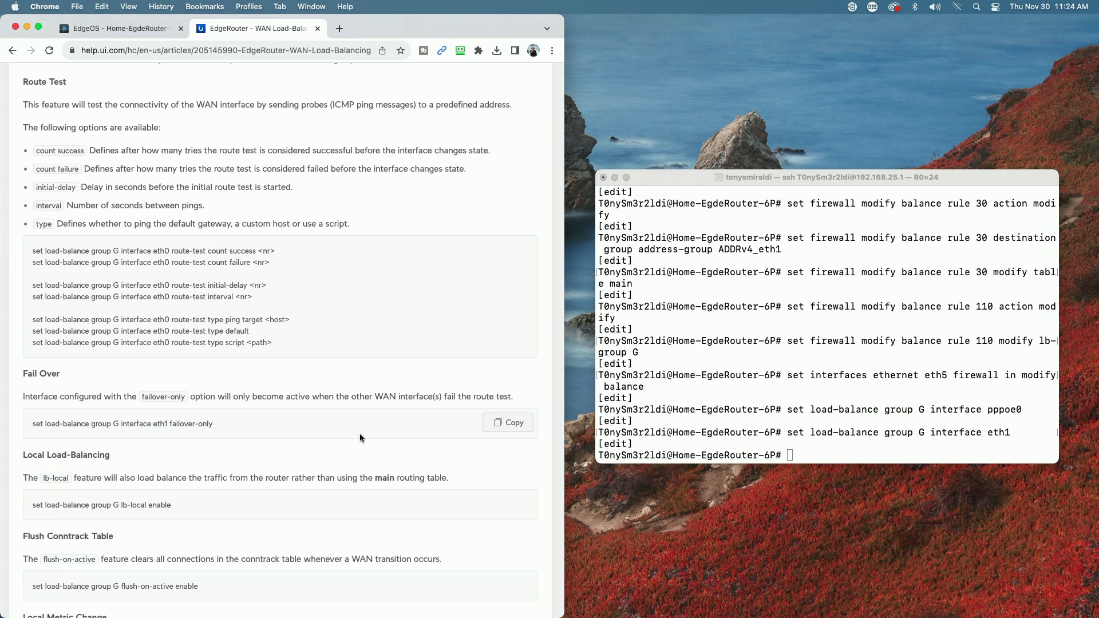
# - Run 'set load-balance group G interface eth1 failover-only' on the router
pyautogui.click(511, 424)
pyautogui.click(795, 448)
pyautogui.rightClick(794, 452)
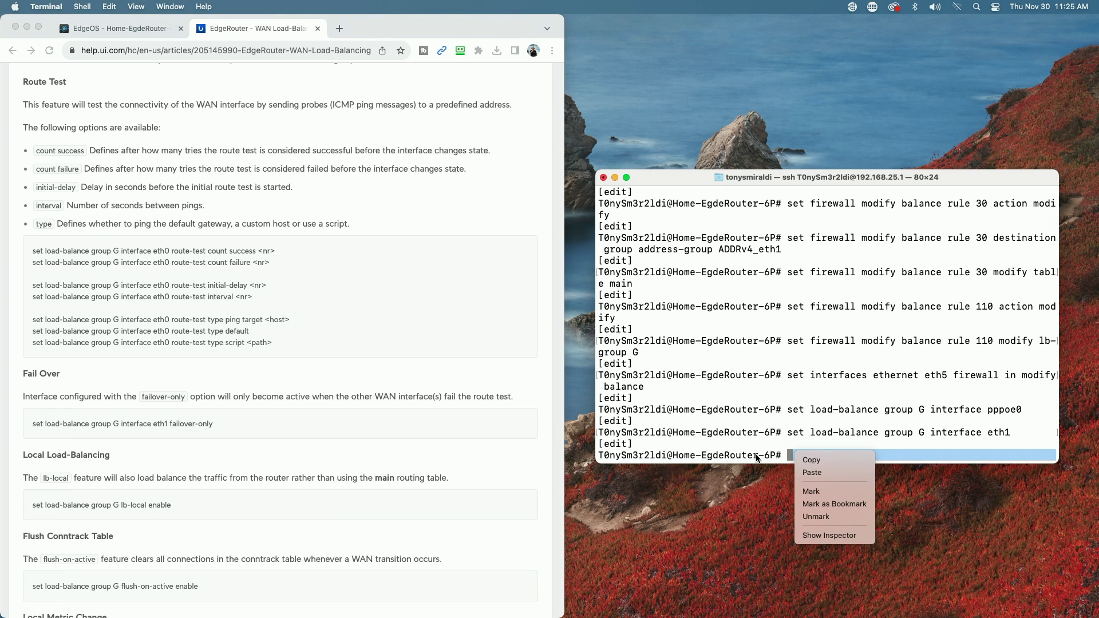
pyautogui.click(822, 473)
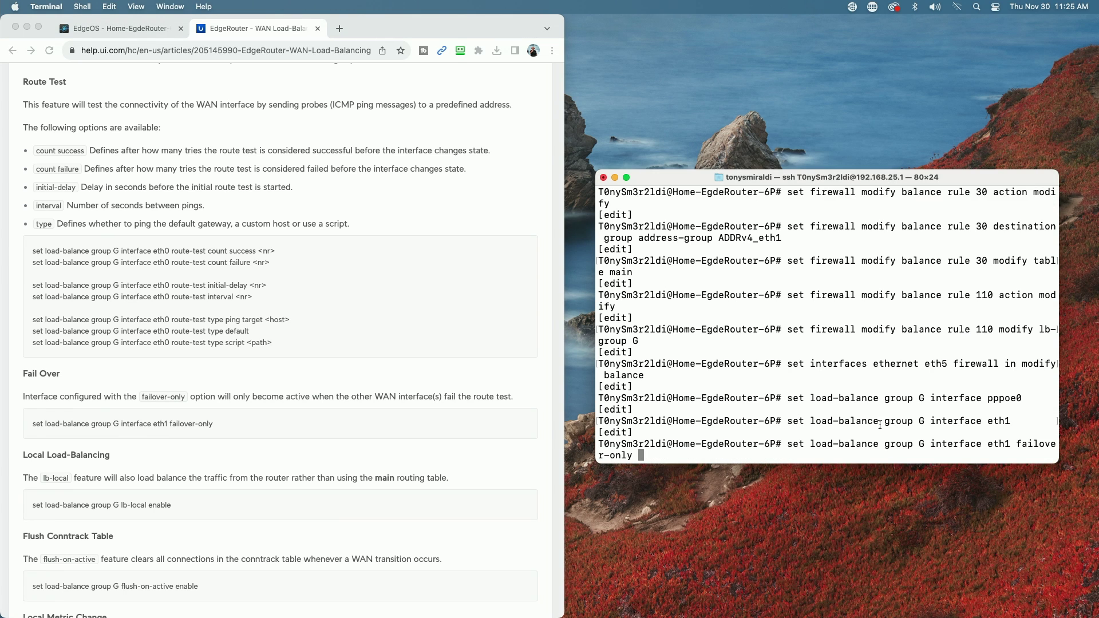
pyautogui.press('Return')
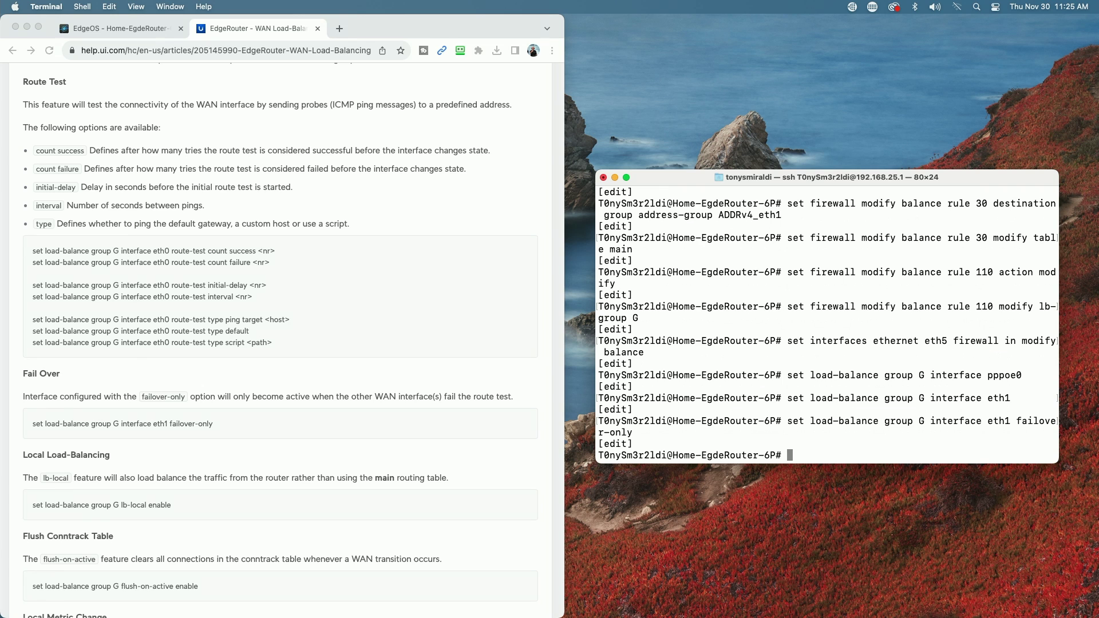
# - Run 'commit; save' to apply and save the configuration, then type exit
pyautogui.scroll(6, 475, 378)
pyautogui.scroll(1, 475, 380)
pyautogui.click(379, 350)
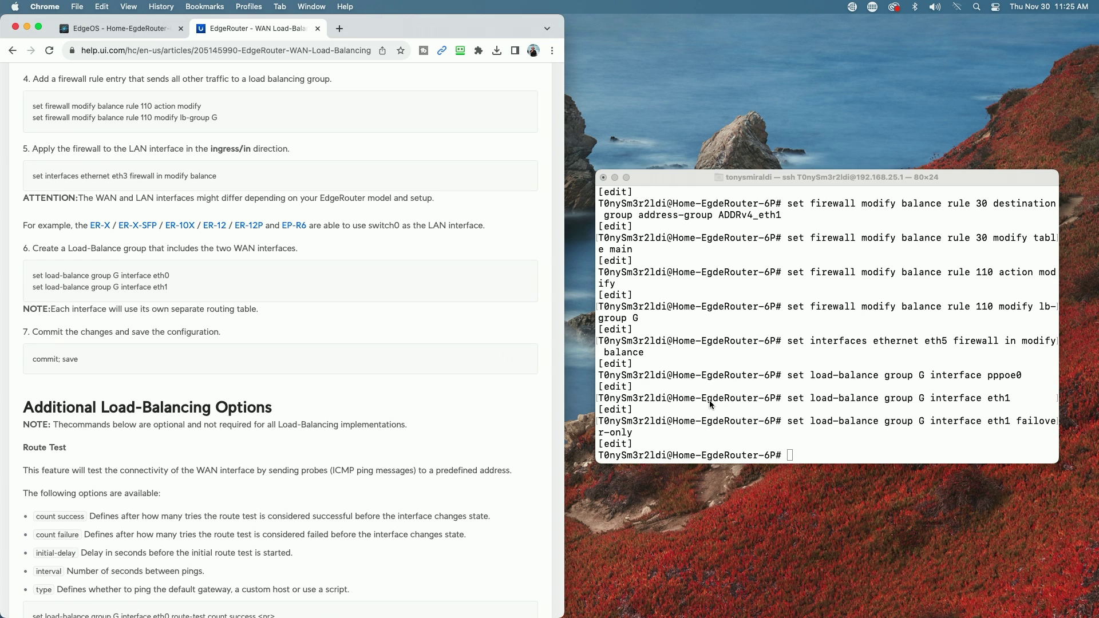
pyautogui.click(779, 432)
pyautogui.write('commit')
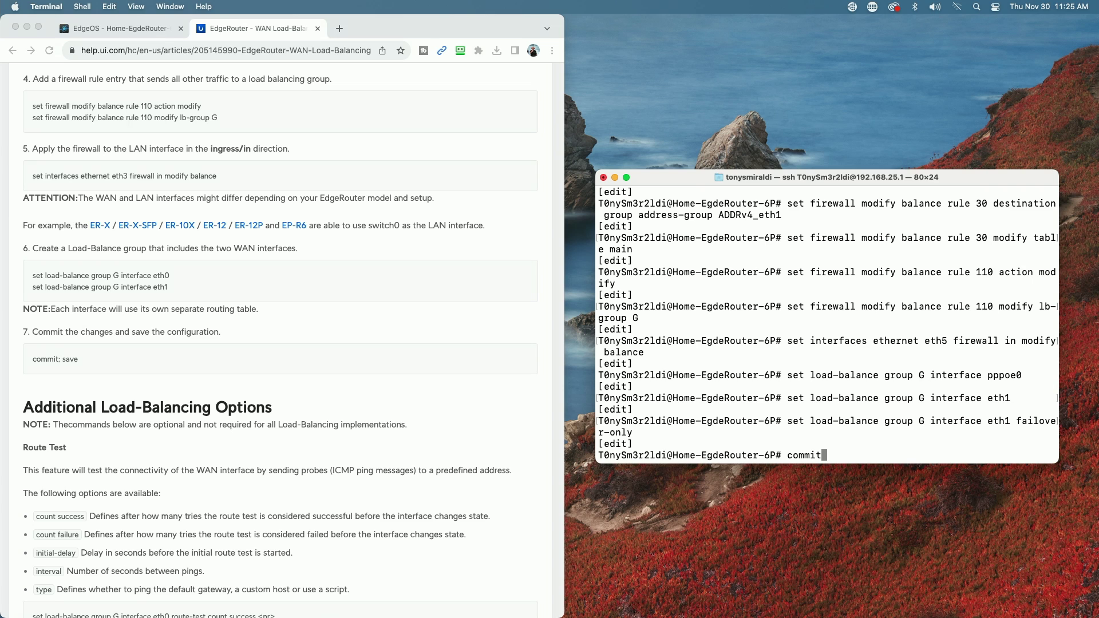
pyautogui.write(':')
pyautogui.press('BackSpace')
pyautogui.write('; save')
pyautogui.press('Return')
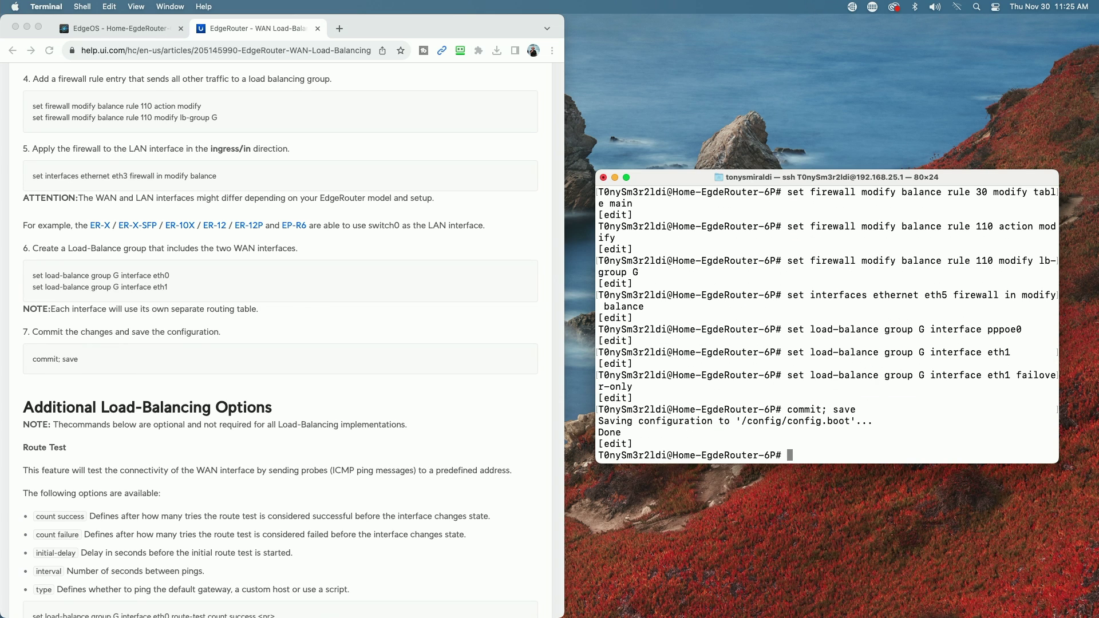
pyautogui.write('exit')
# - Enter the exit command to leave configuration mode on the router
pyautogui.press('Return')
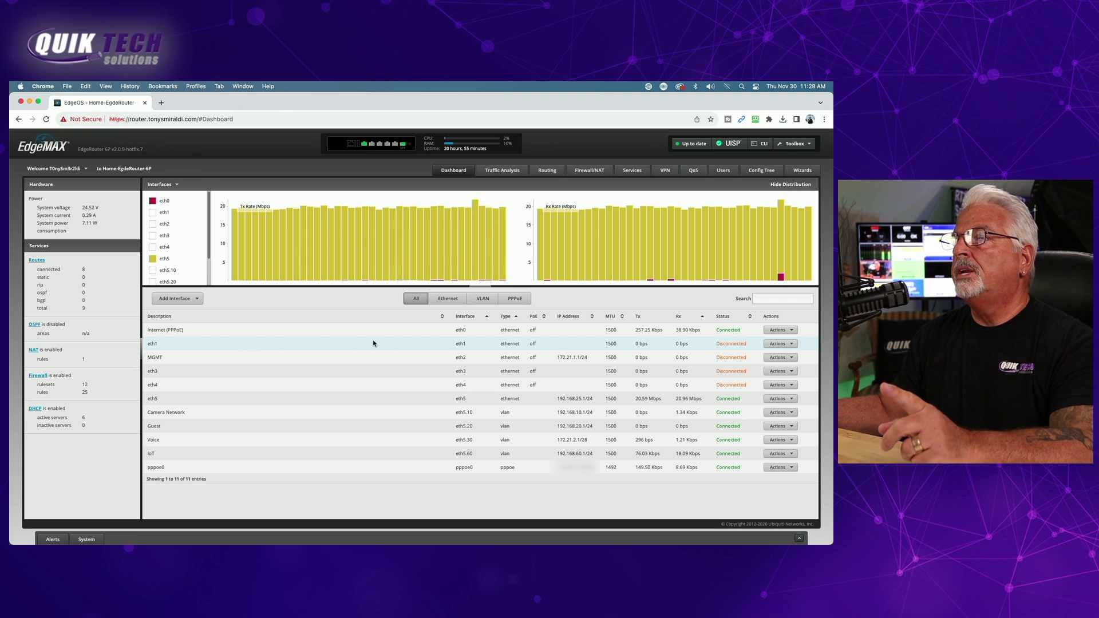
# - Set the eth1 interface's Address to Use DHCP and save it
pyautogui.click(793, 344)
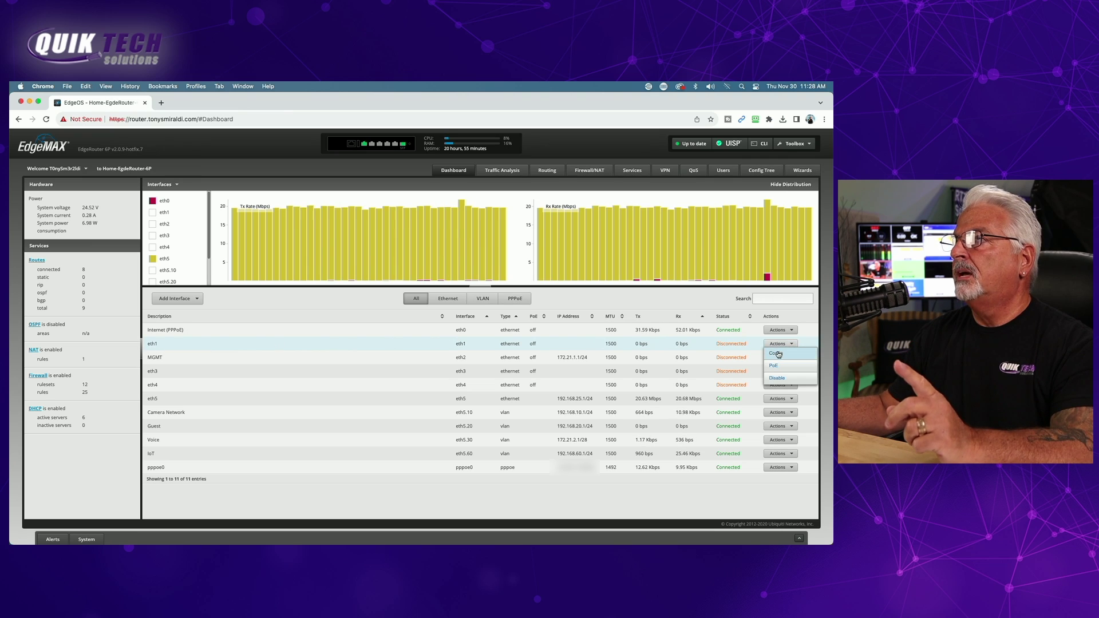
pyautogui.click(782, 354)
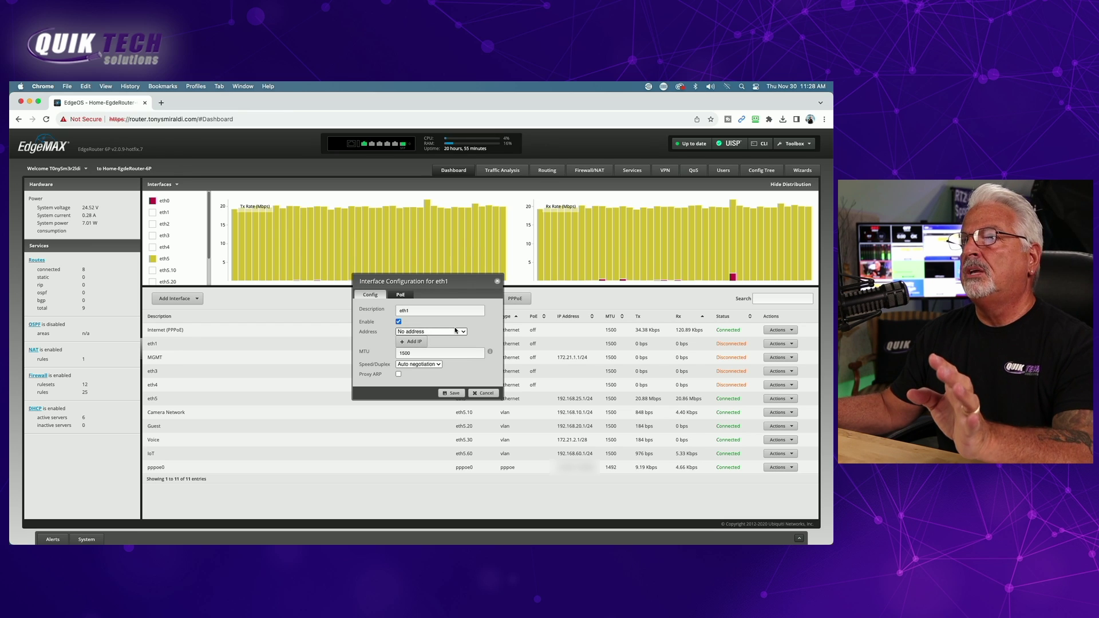
pyautogui.click(463, 332)
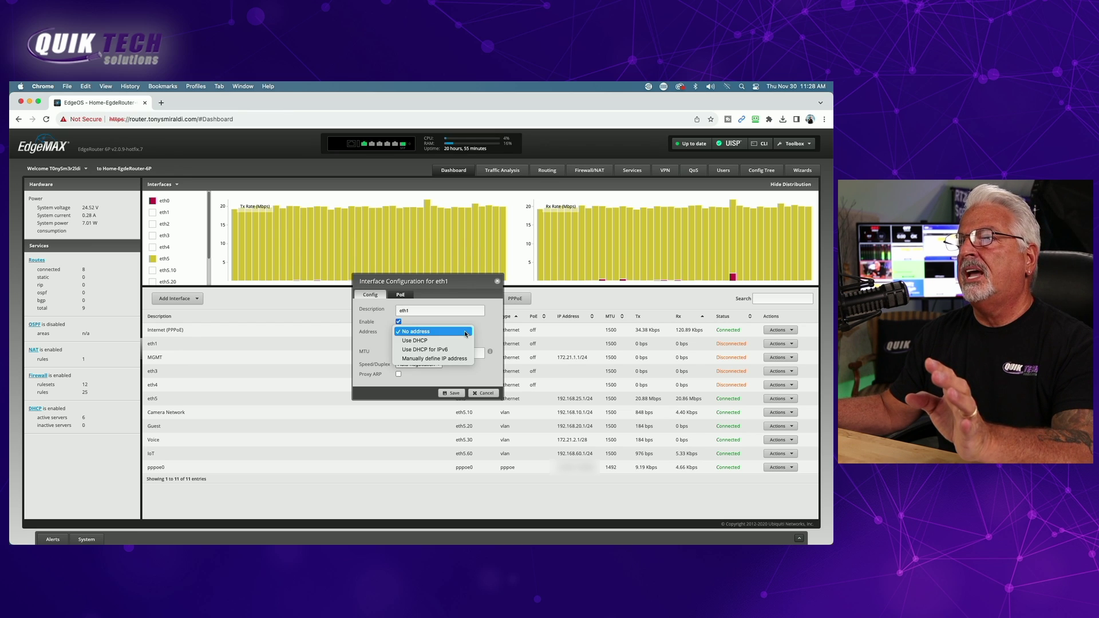
pyautogui.click(424, 341)
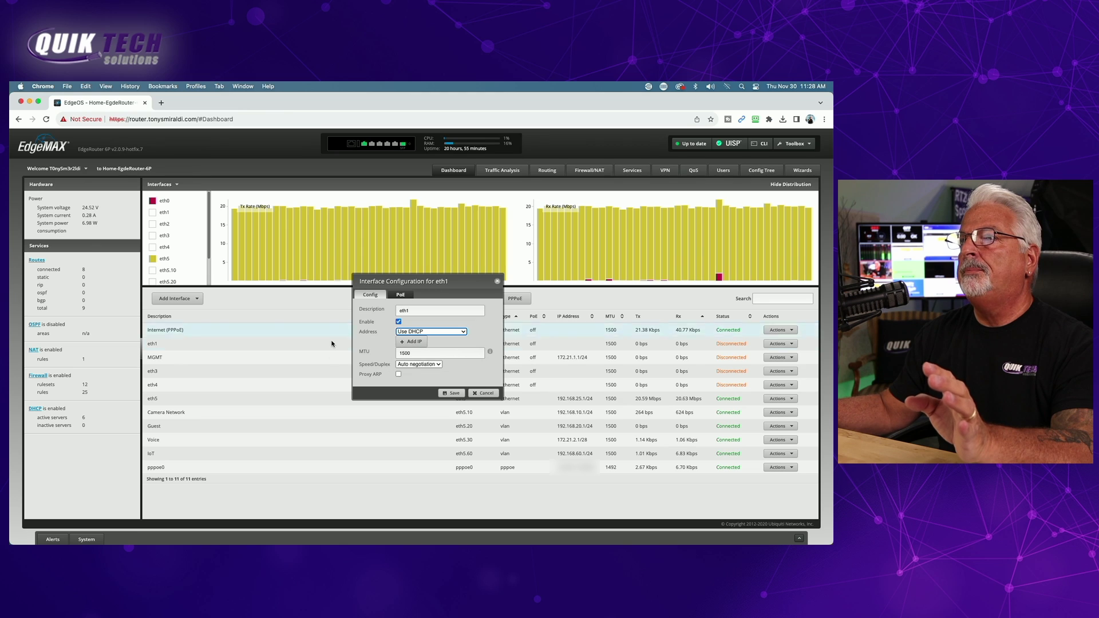
pyautogui.click(453, 394)
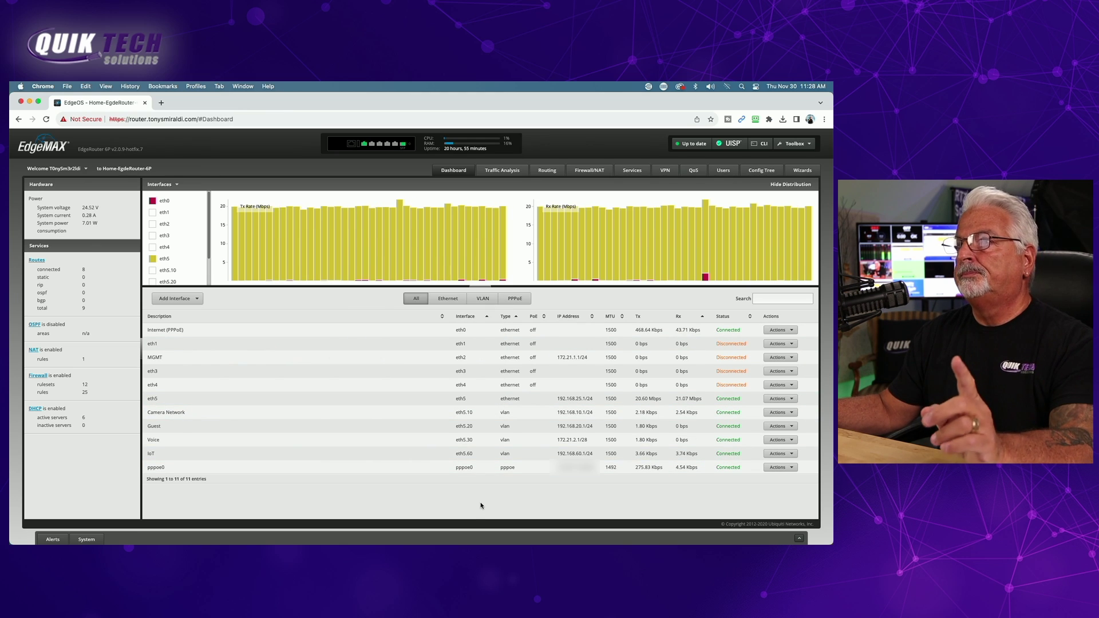
# - In Firewall Policies, copy the WAN_IN ruleset as a new ruleset named WAN2_IN
pyautogui.click(585, 171)
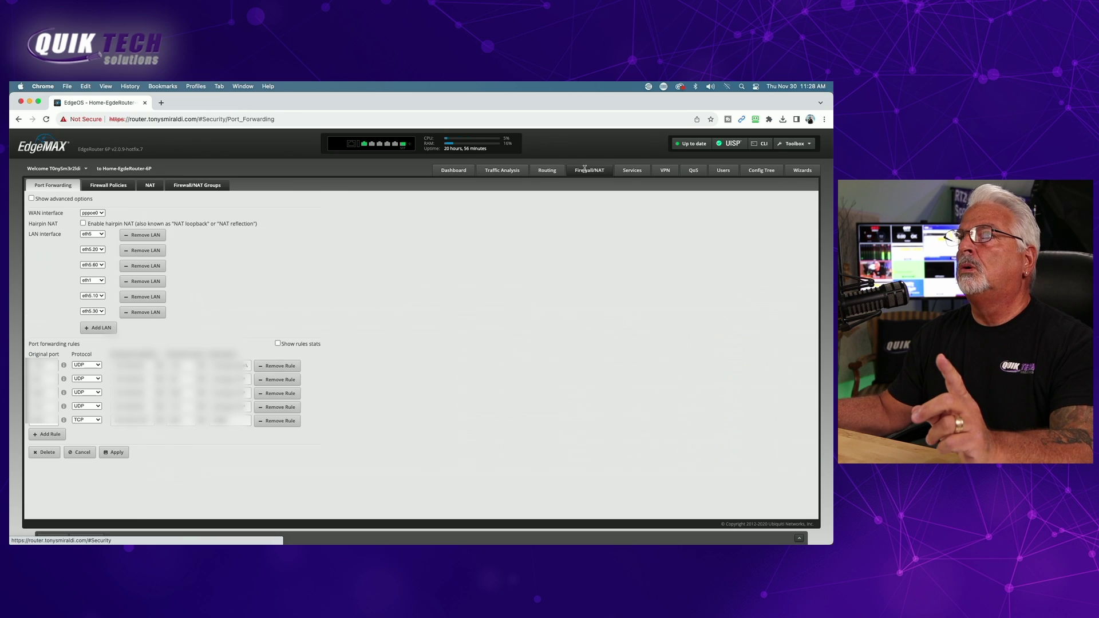
pyautogui.click(108, 186)
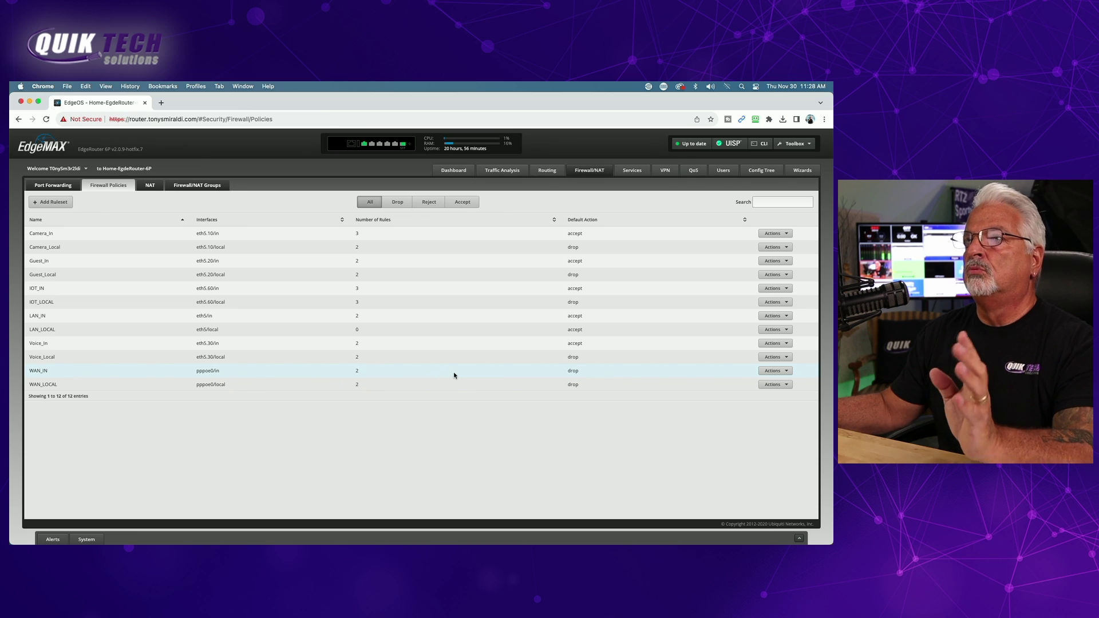
pyautogui.click(790, 371)
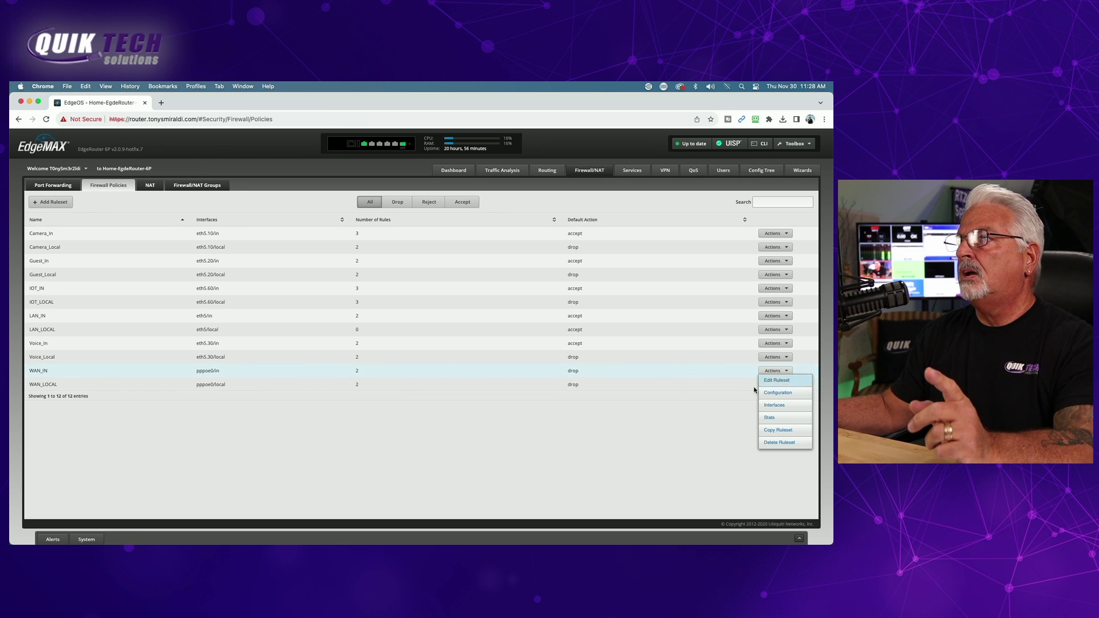
pyautogui.click(778, 430)
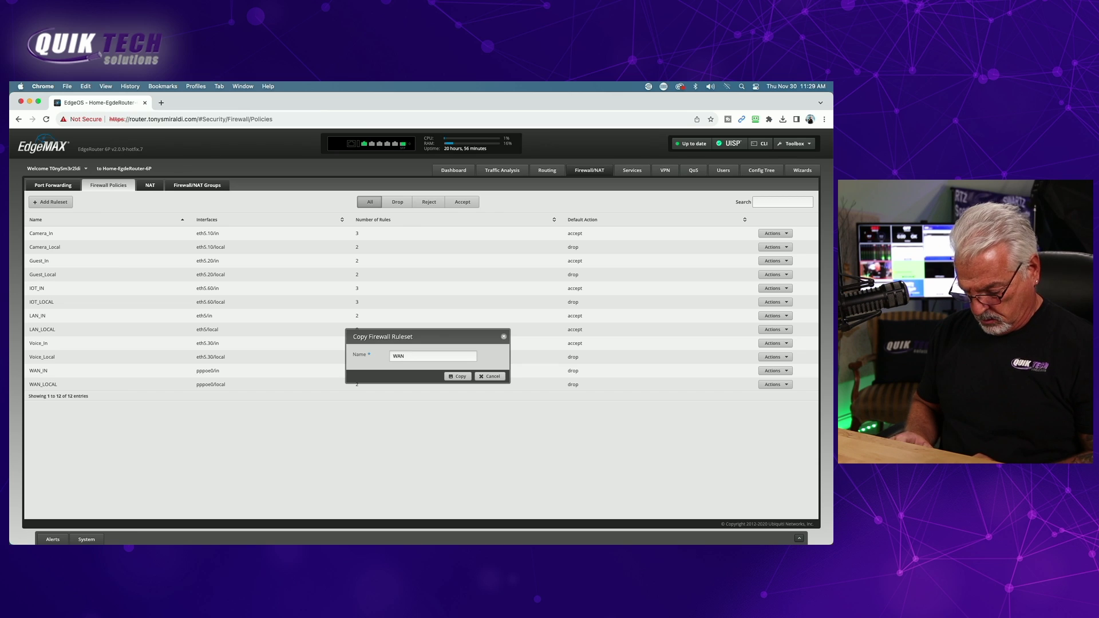
pyautogui.write('WAN2_IN')
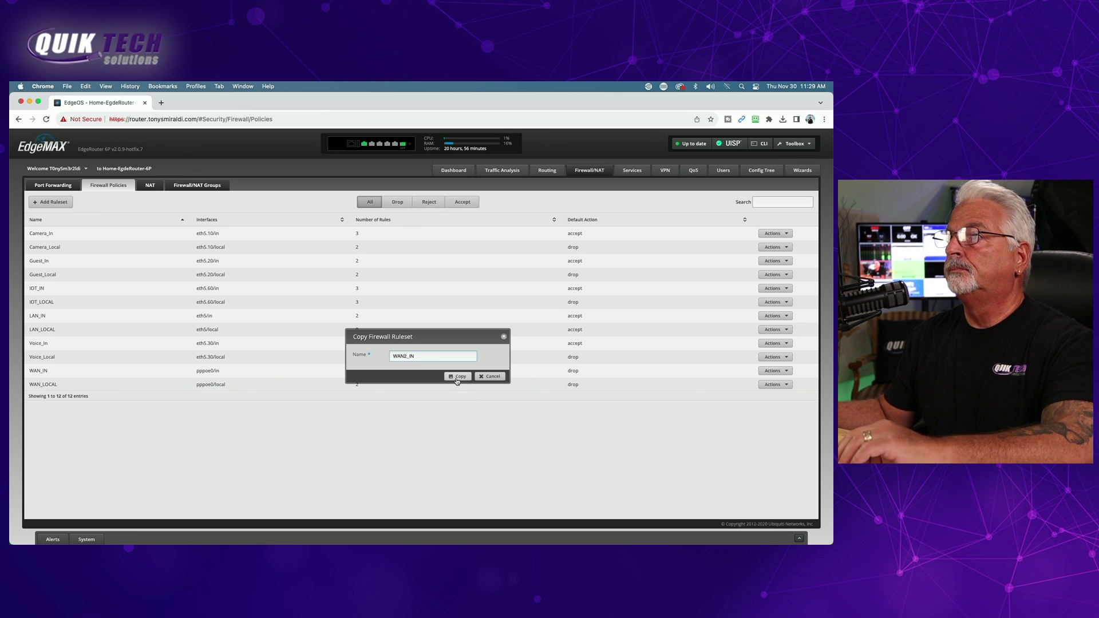
pyautogui.click(458, 376)
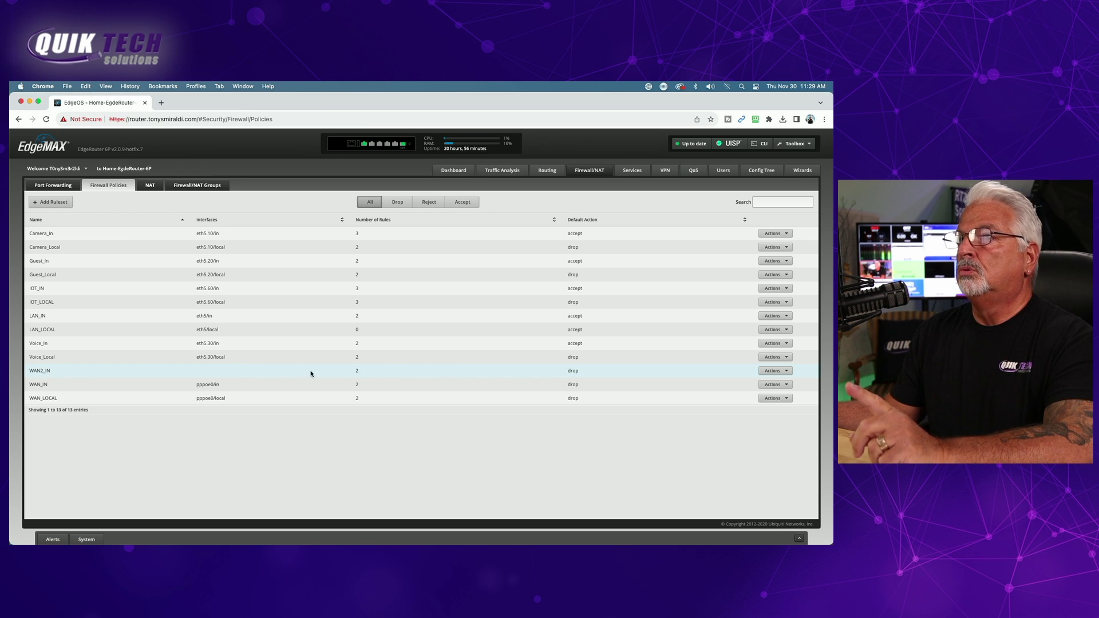
# - Apply the WAN2_IN ruleset to eth1 in the inbound direction and save
pyautogui.click(787, 372)
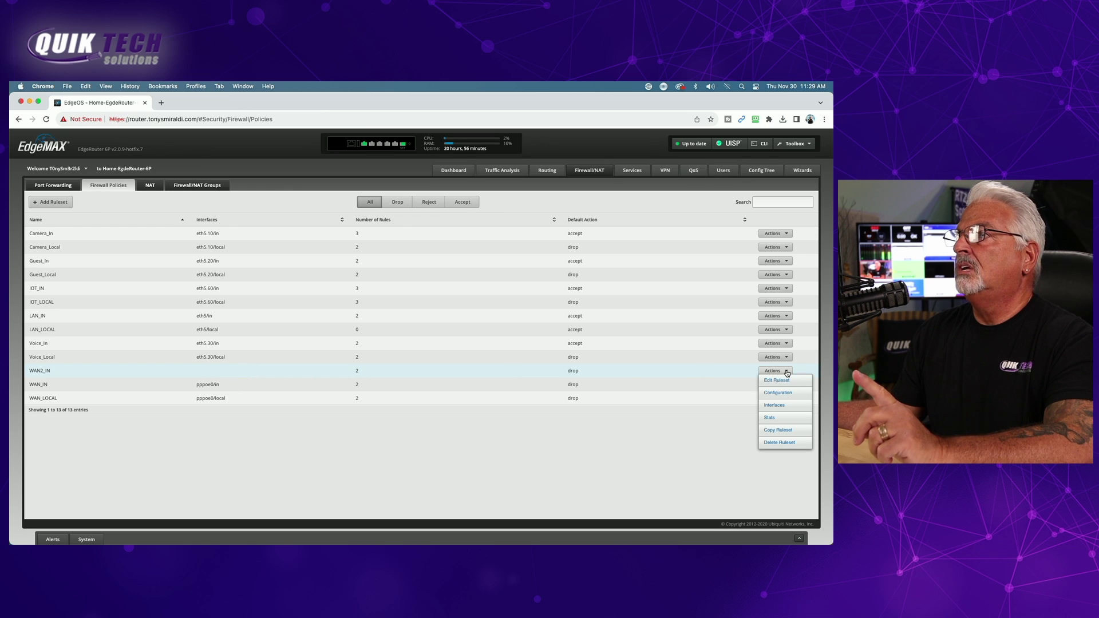
pyautogui.click(775, 405)
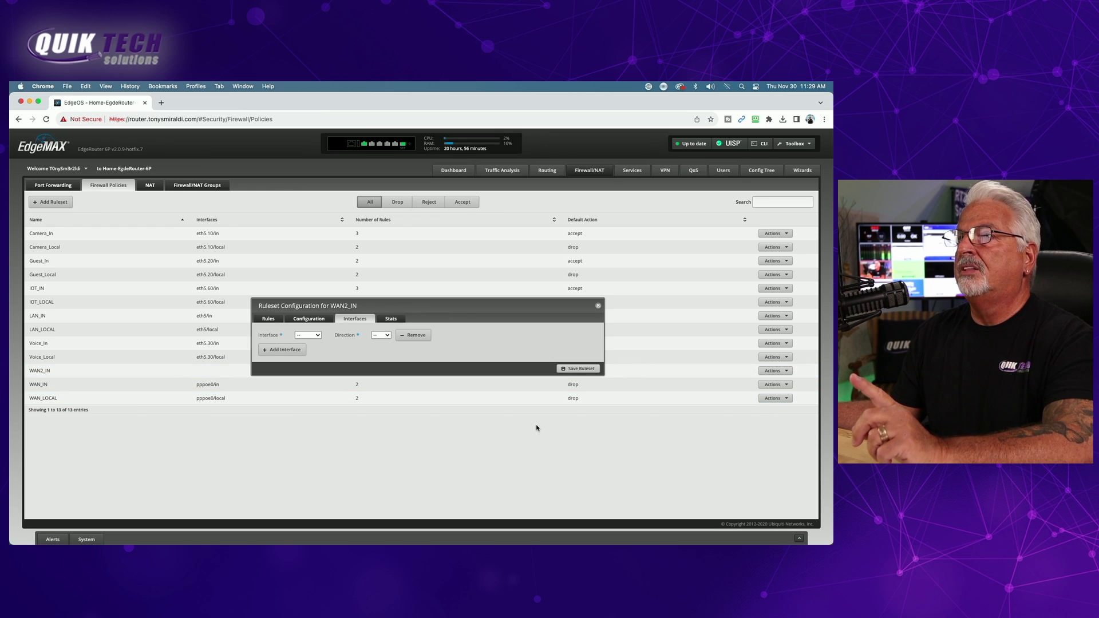
pyautogui.click(316, 337)
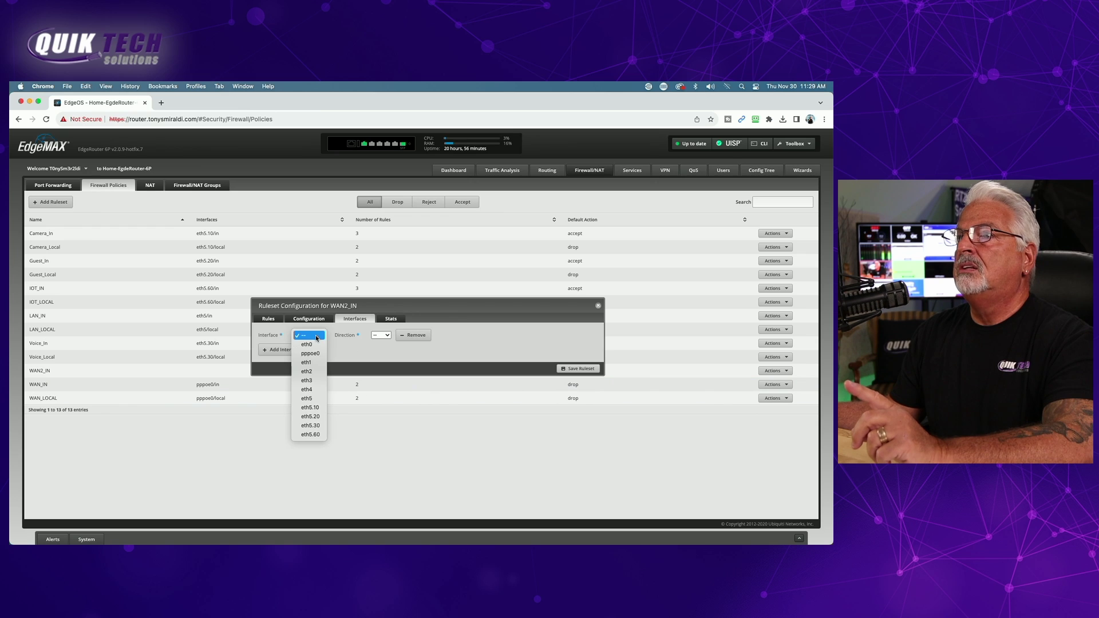
pyautogui.click(306, 363)
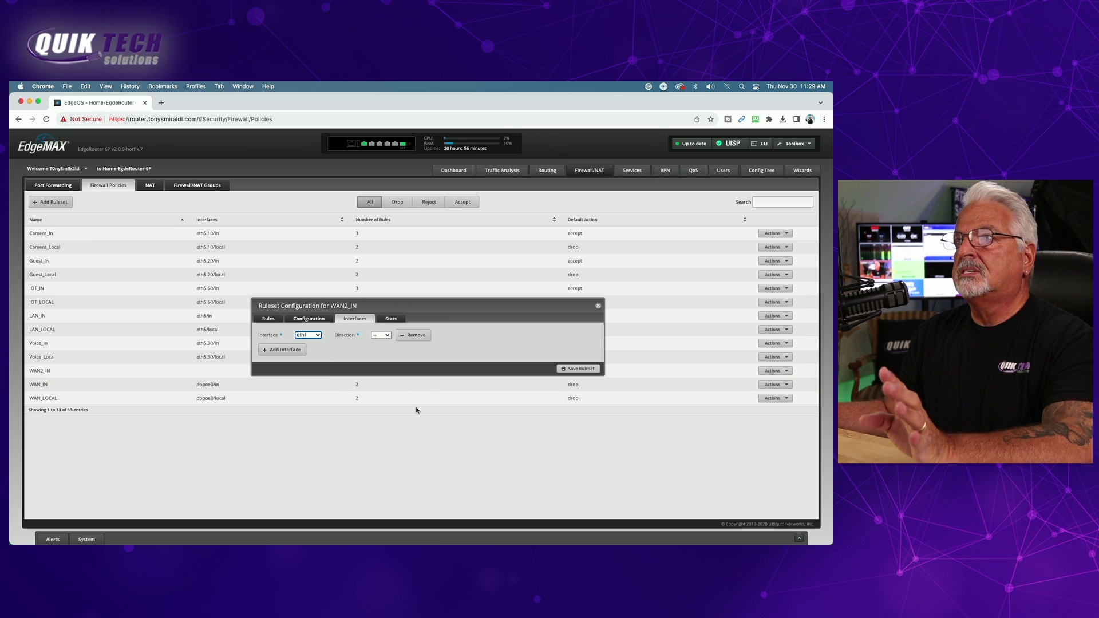
pyautogui.click(388, 337)
pyautogui.click(381, 346)
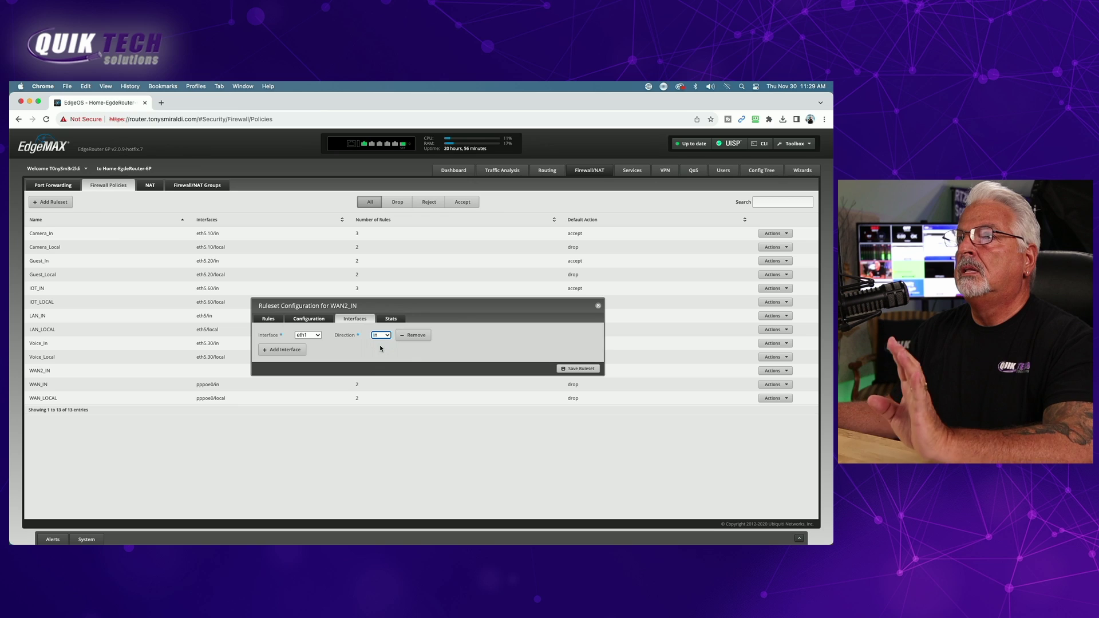
pyautogui.click(576, 369)
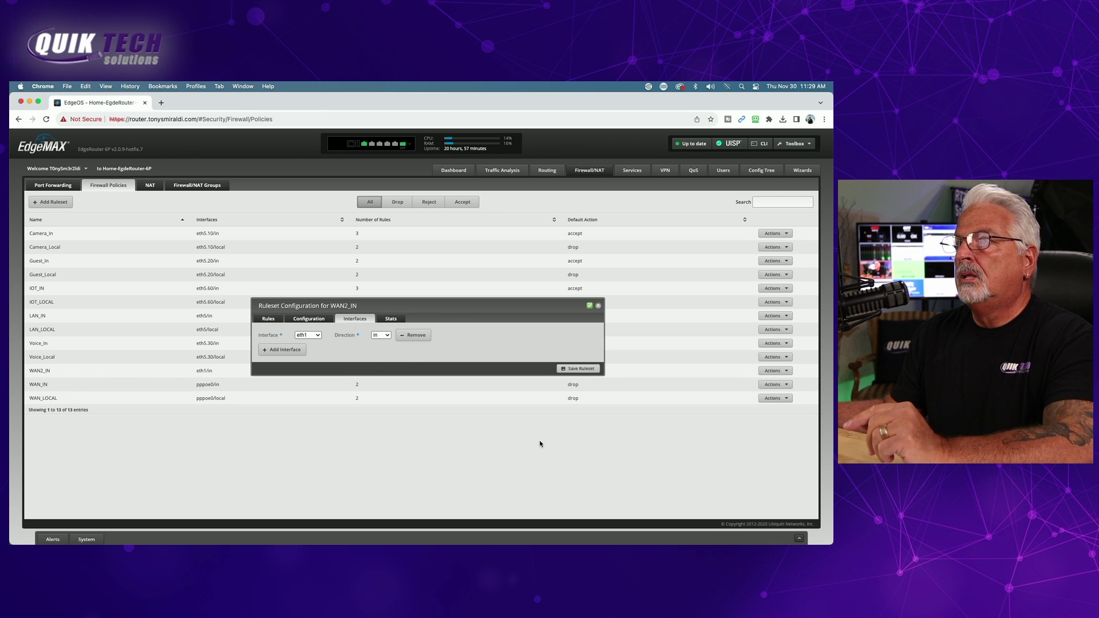
pyautogui.click(598, 307)
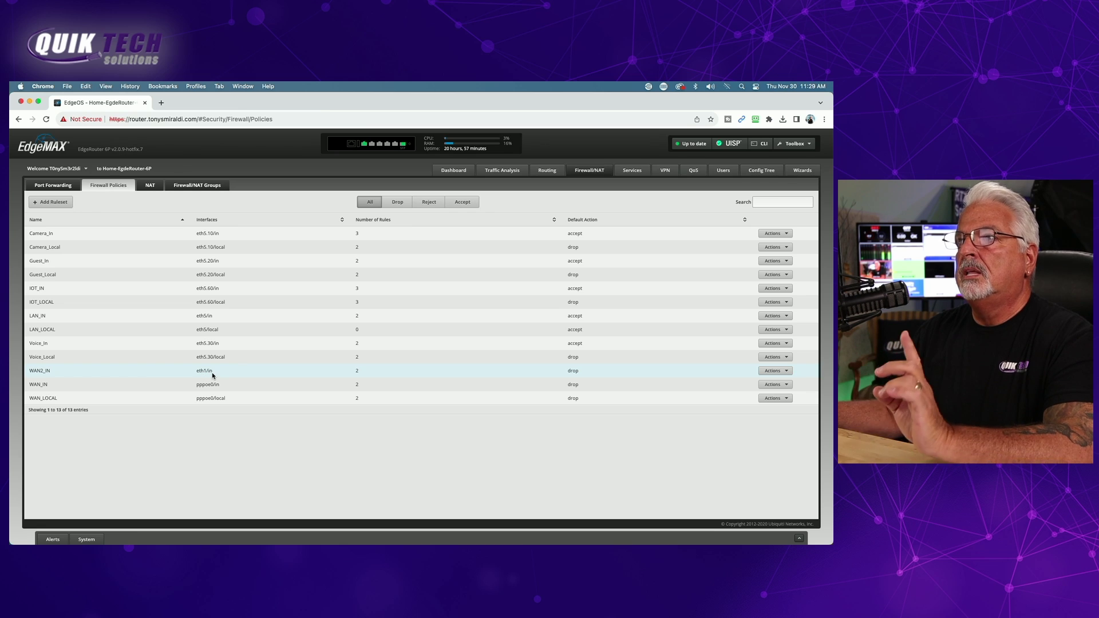
# - Copy the WAN_LOCAL ruleset as a new ruleset named WAN2_Local
pyautogui.click(787, 400)
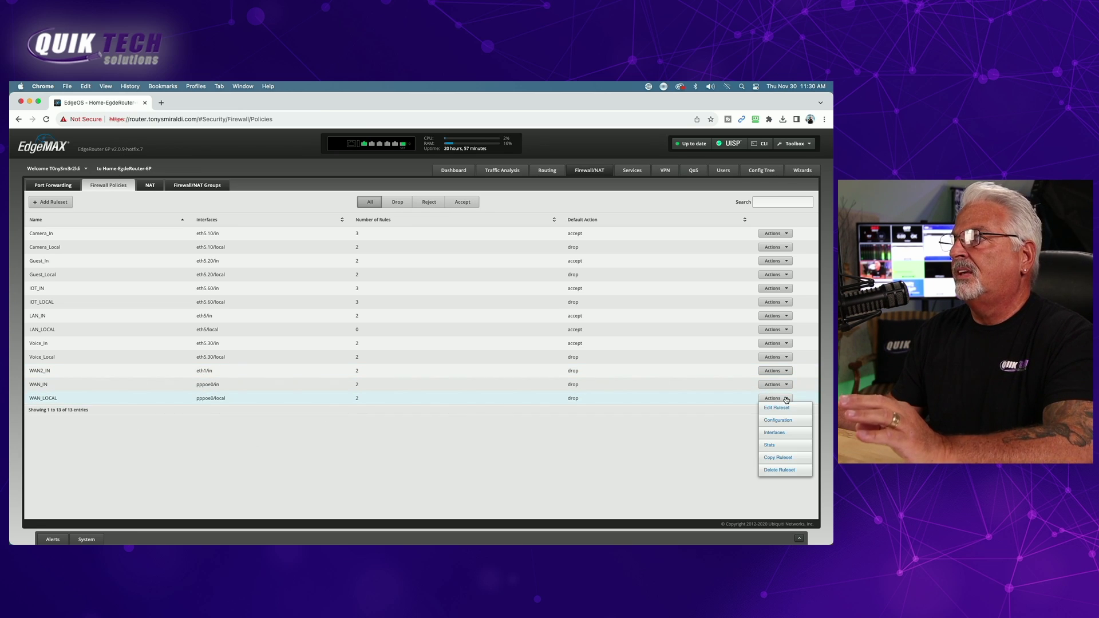
pyautogui.click(779, 457)
pyautogui.click(422, 361)
pyautogui.write('WAN')
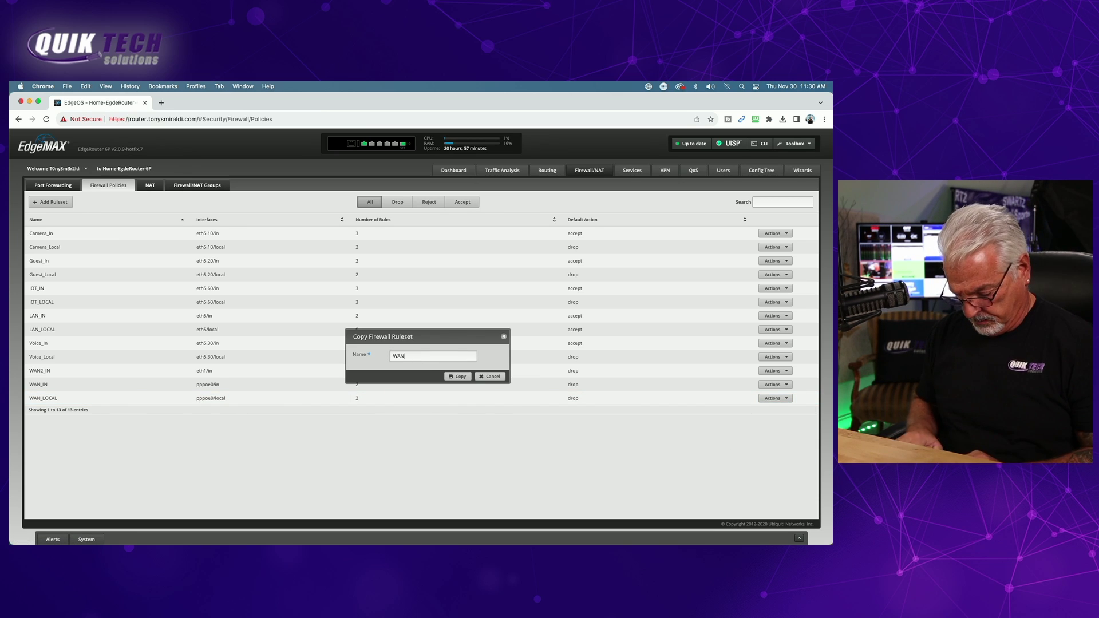
pyautogui.write('2_Local')
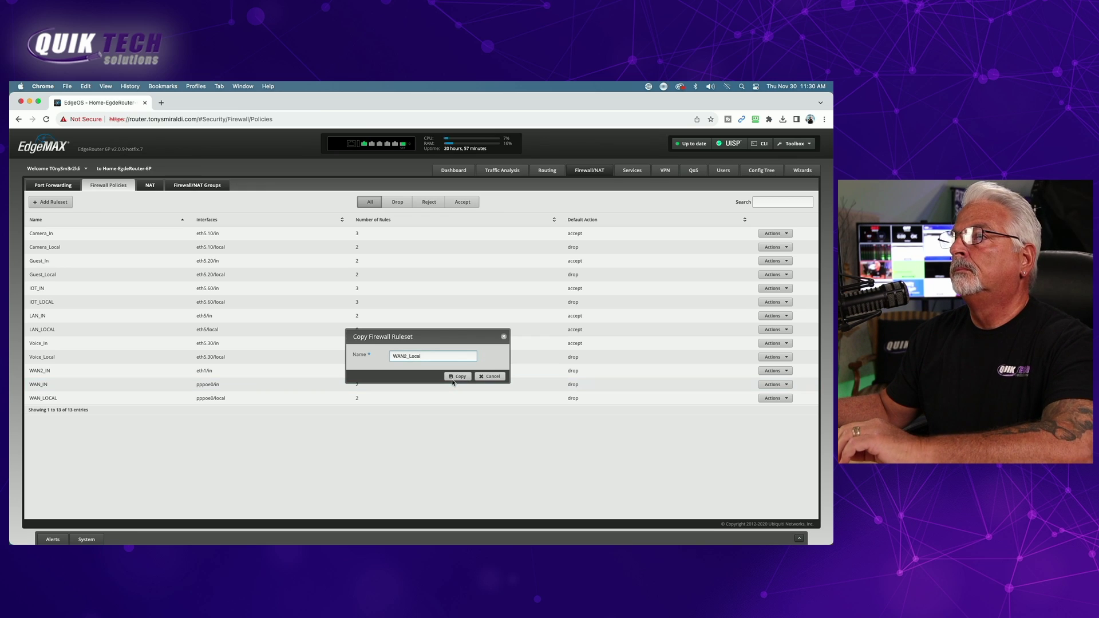
pyautogui.click(455, 377)
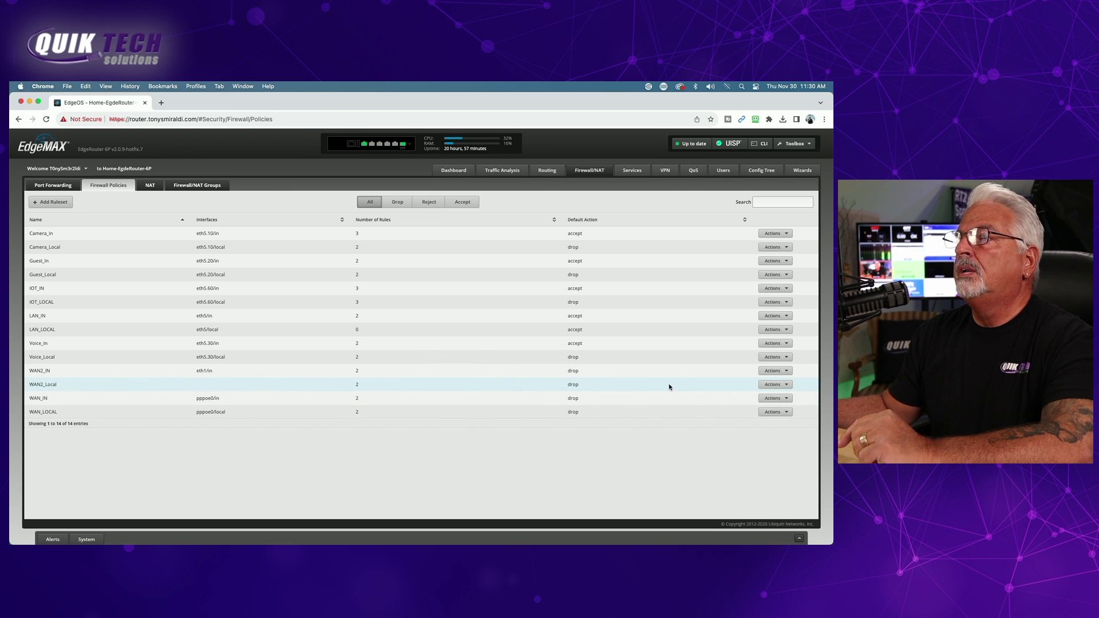
# - Apply the WAN2_Local ruleset to eth1 in the local direction and save
pyautogui.click(785, 386)
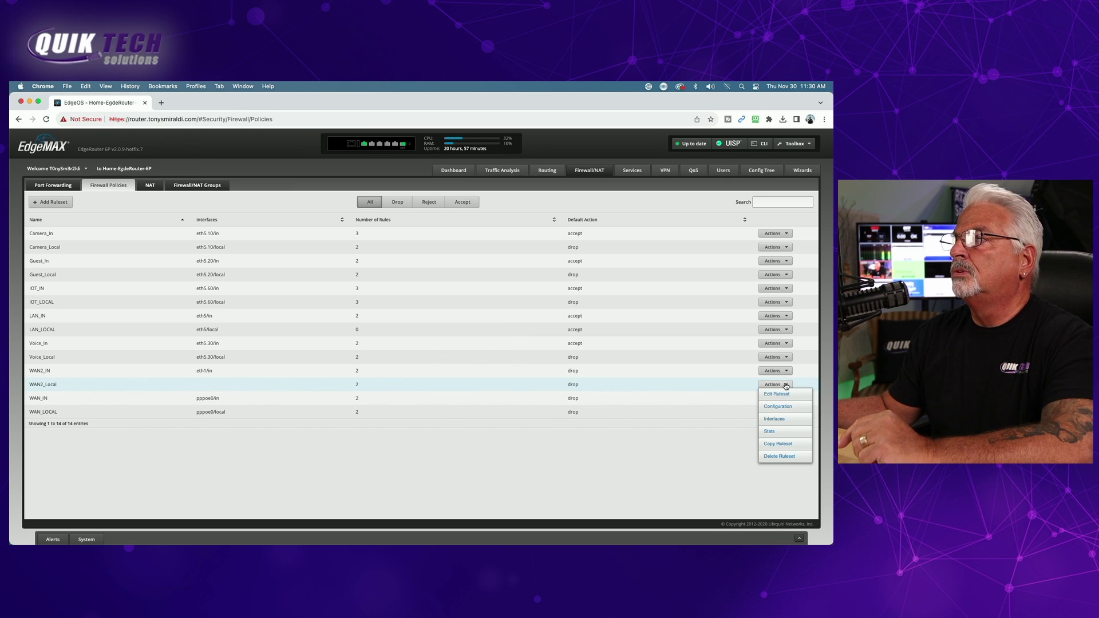
pyautogui.click(776, 419)
pyautogui.click(319, 336)
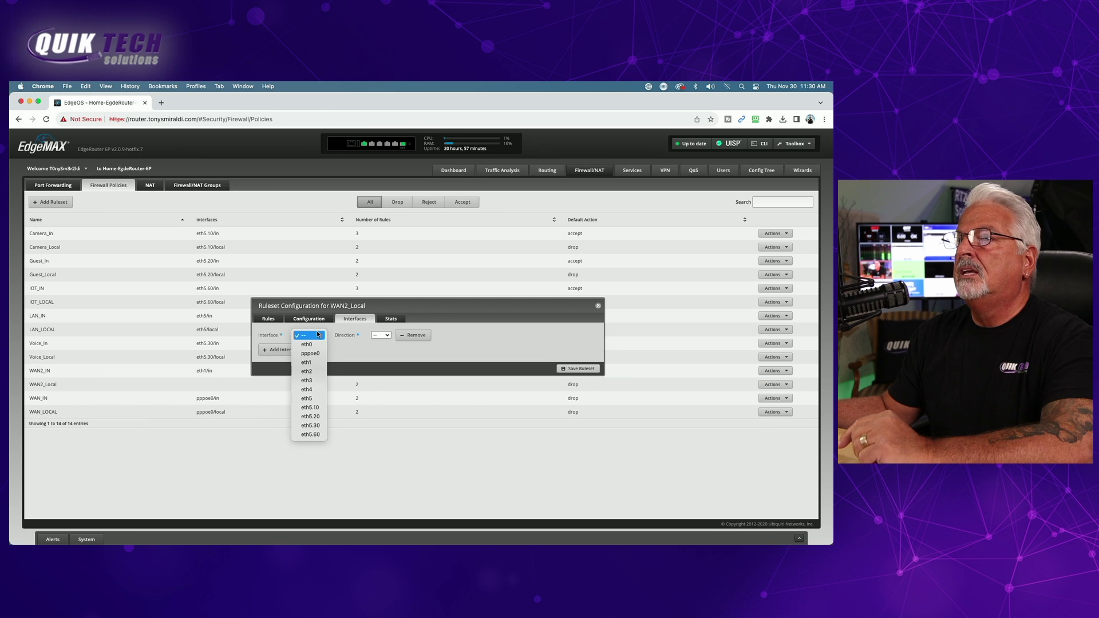
pyautogui.click(308, 363)
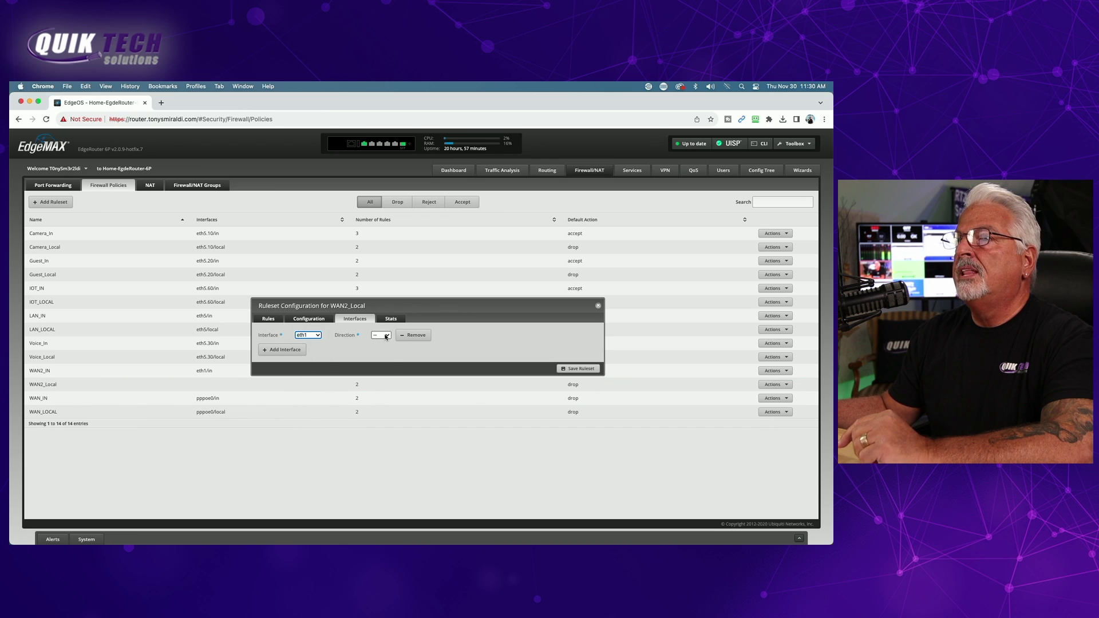
pyautogui.click(386, 336)
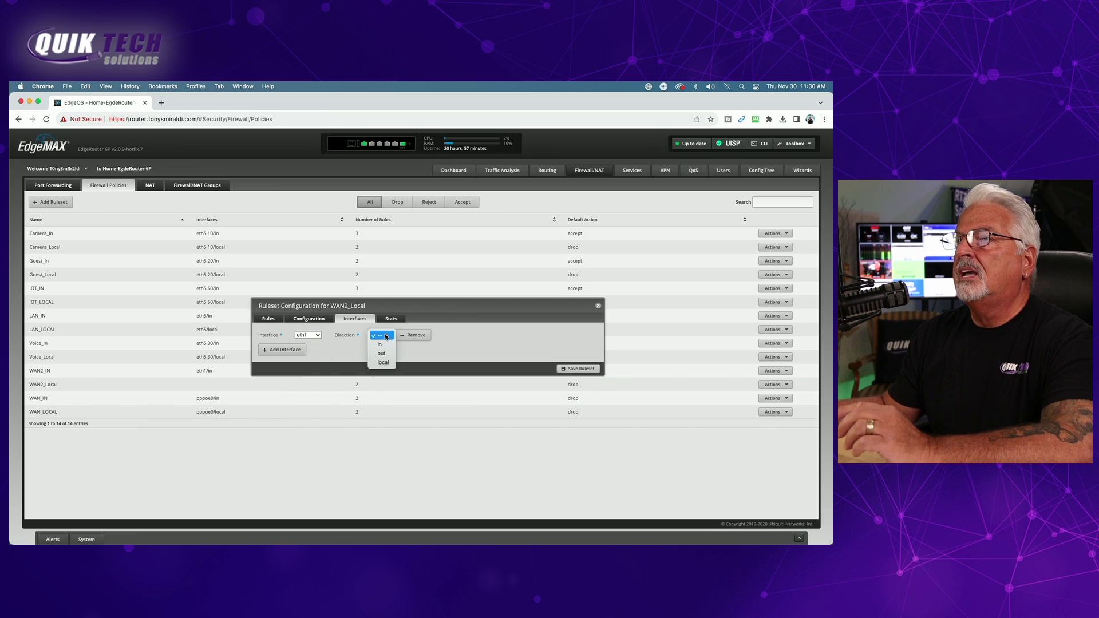
pyautogui.click(382, 364)
pyautogui.click(581, 369)
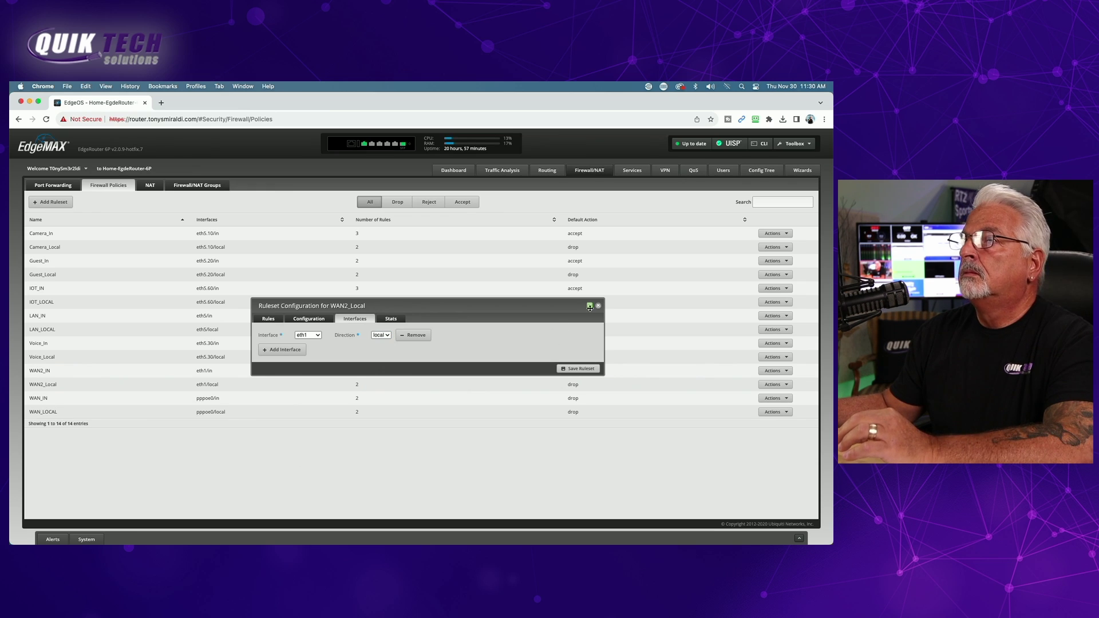
pyautogui.click(599, 308)
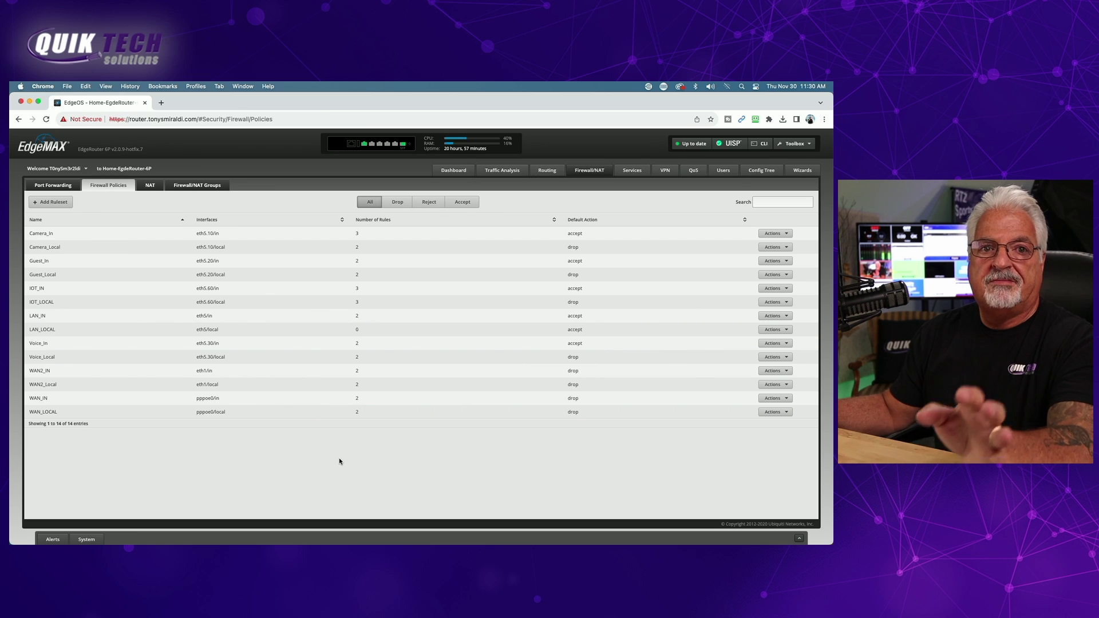
# - Duplicate the masquerade for WAN NAT rule to create rule 2
pyautogui.click(150, 185)
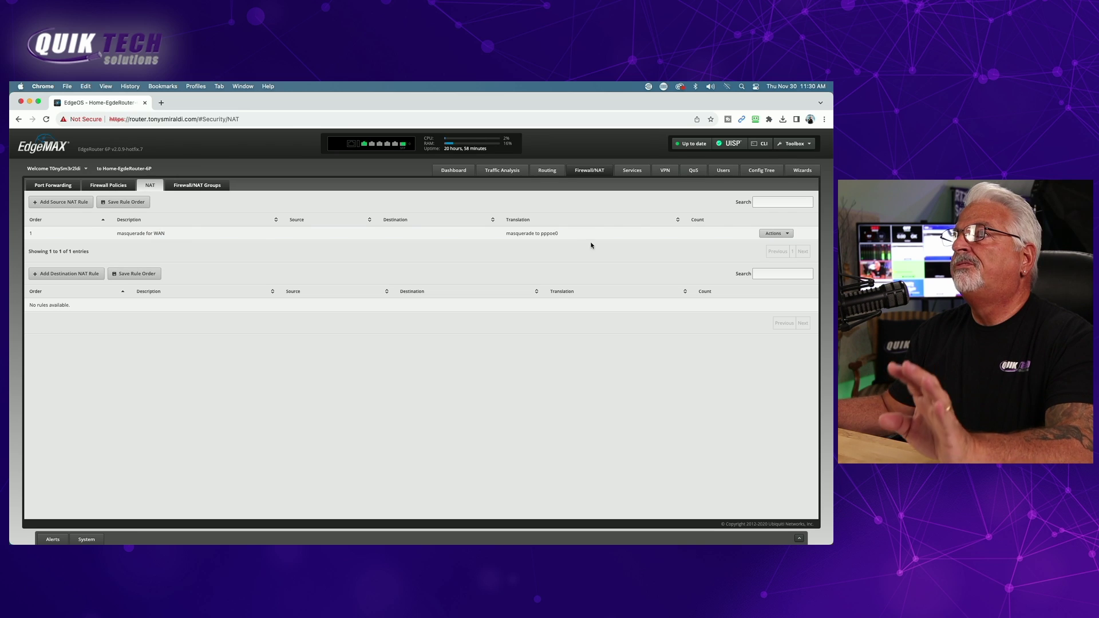
pyautogui.click(788, 235)
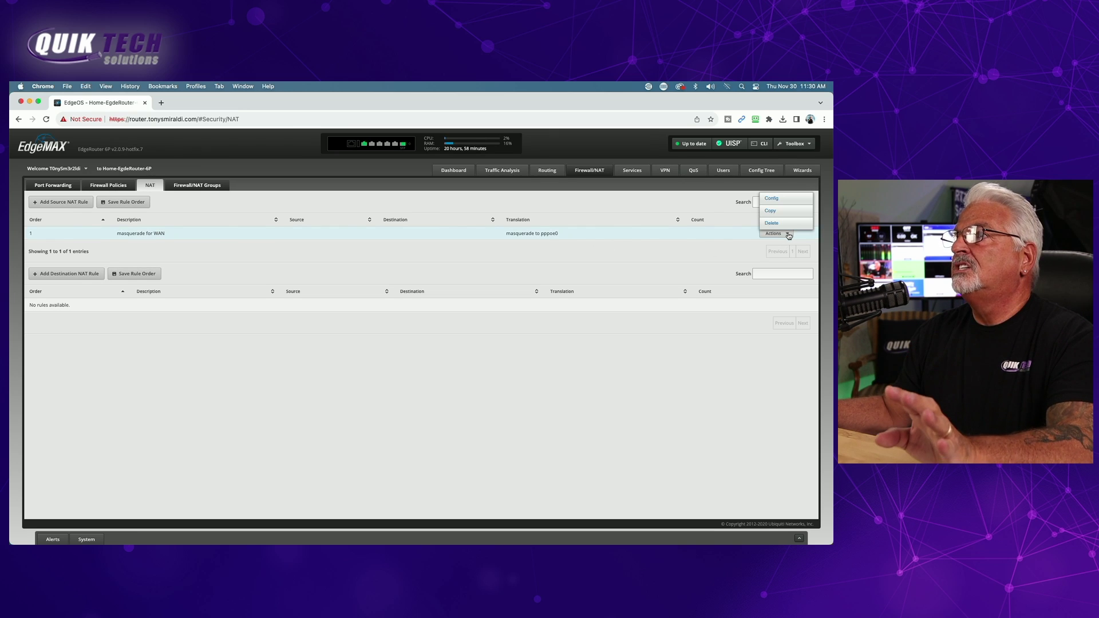
pyautogui.click(778, 211)
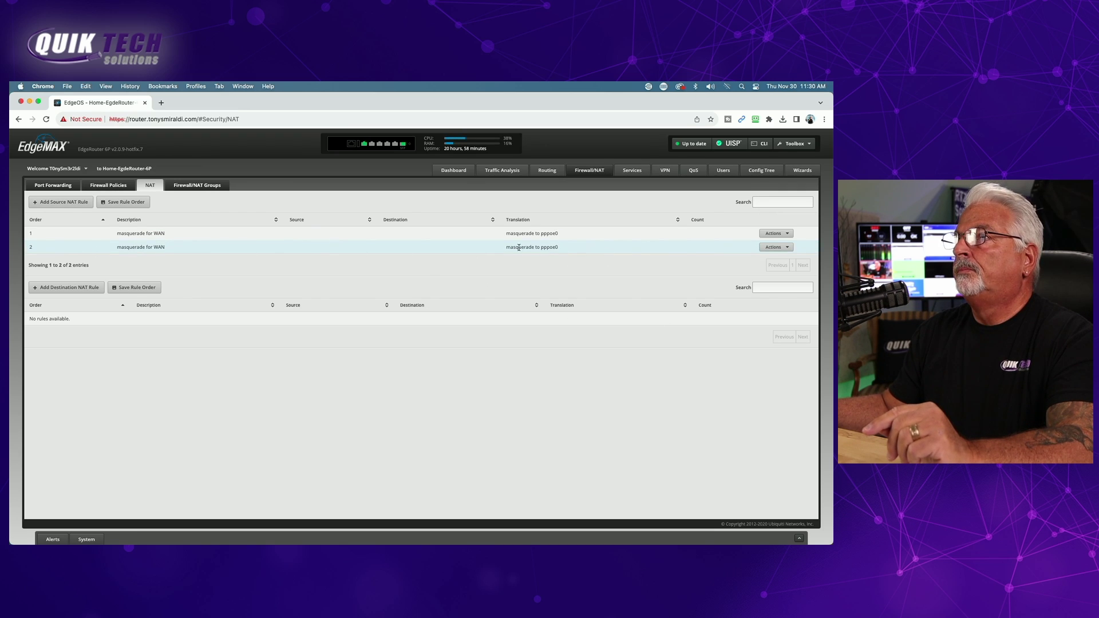
# - Edit rule 2's description and set its outbound interface to eth1, then save
pyautogui.click(790, 249)
pyautogui.click(771, 213)
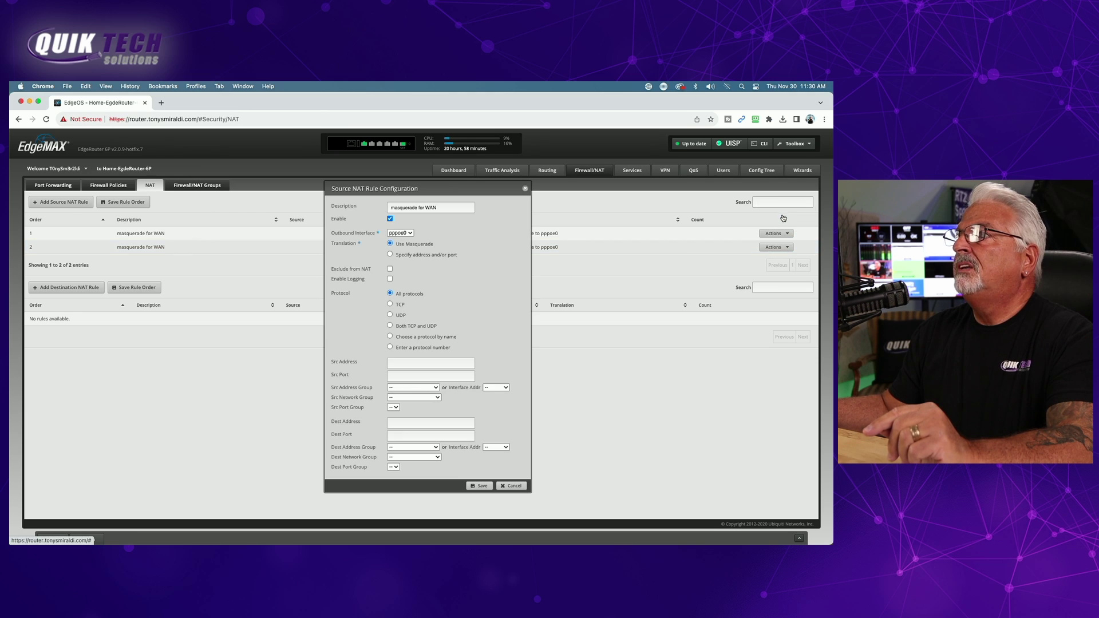
pyautogui.click(439, 207)
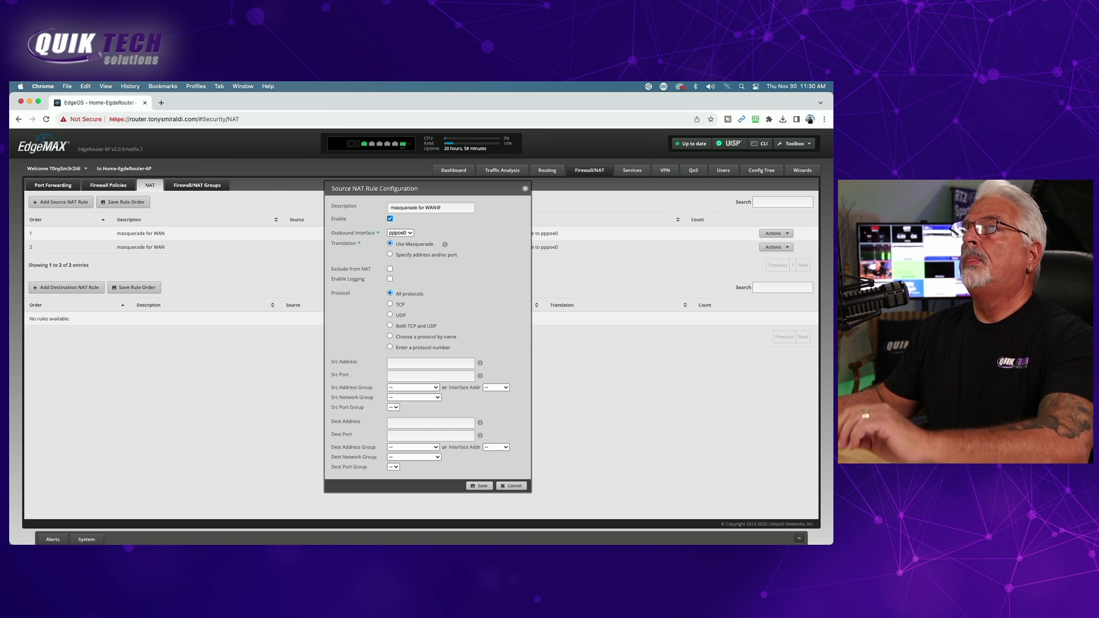
pyautogui.click(411, 233)
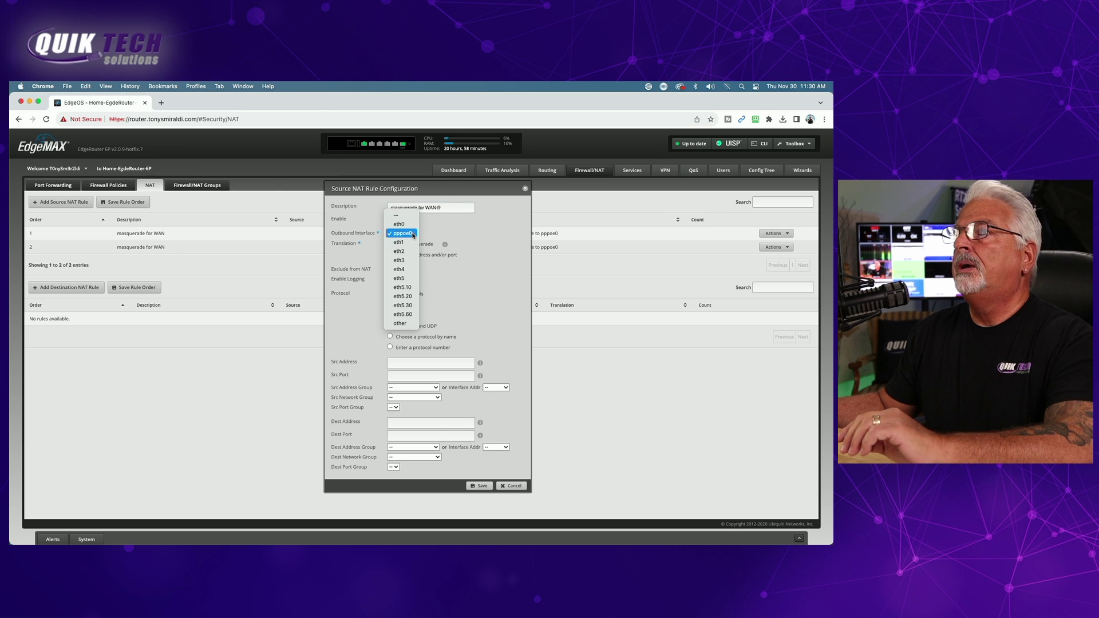
pyautogui.click(401, 244)
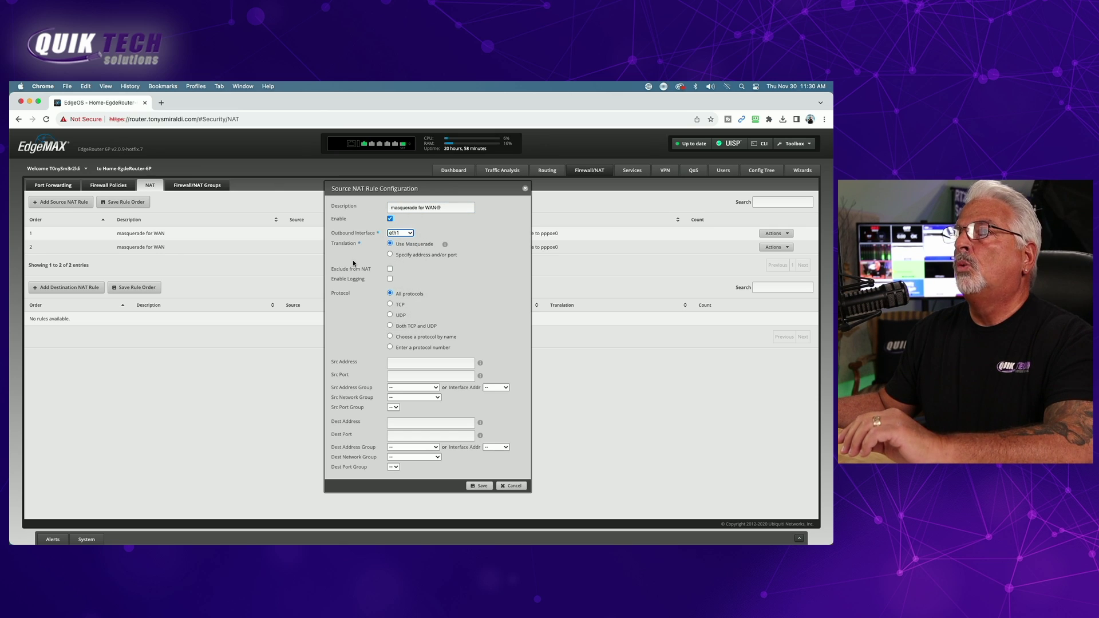
pyautogui.click(480, 486)
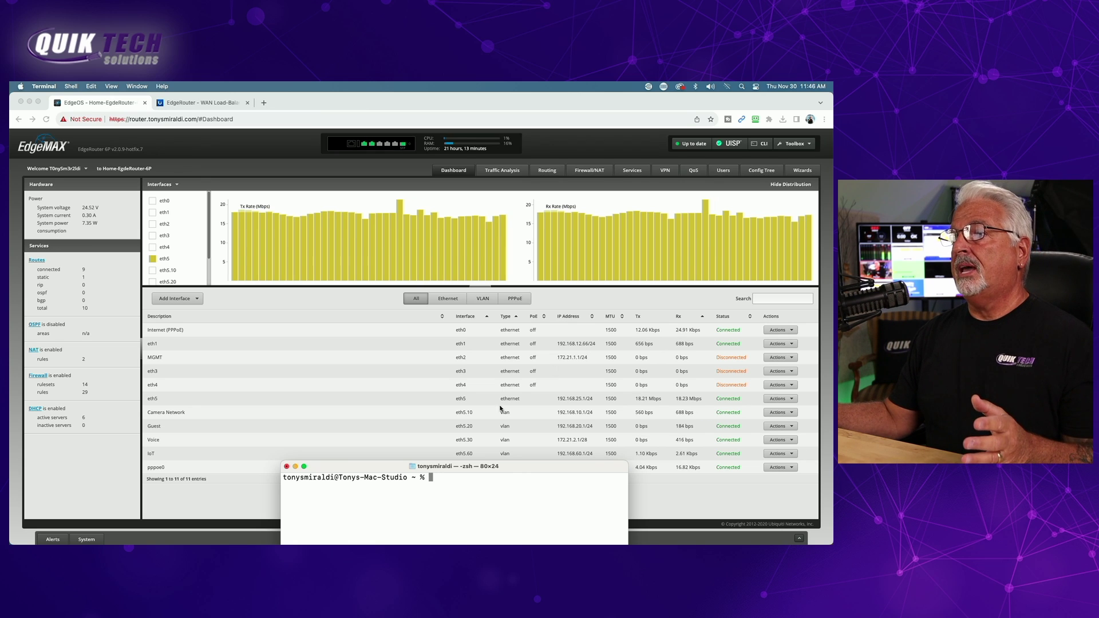
# - Ping 1.1.1.1 from the Terminal, then stop it with Ctrl+Z
pyautogui.moveTo(458, 468); pyautogui.dragTo(450, 261)
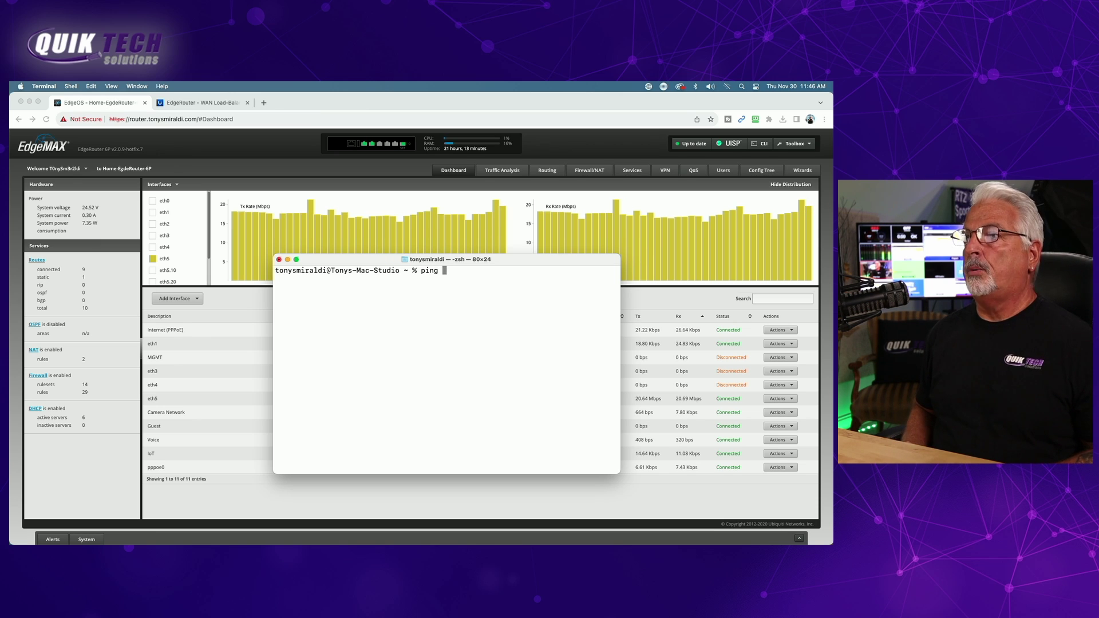
pyautogui.write('.1.1.1')
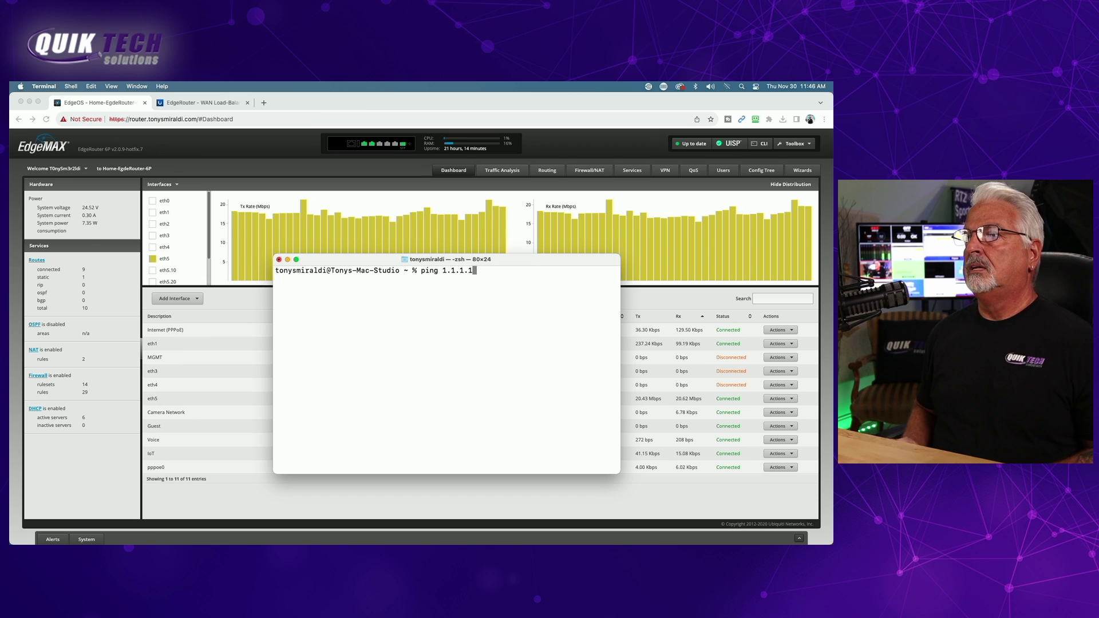
pyautogui.press('Return')
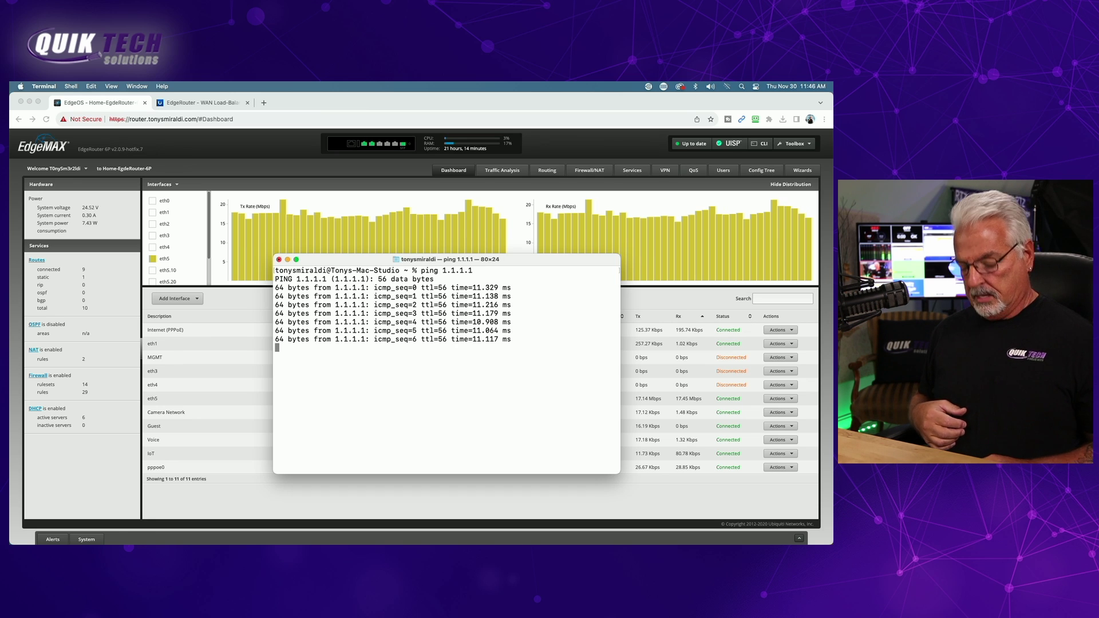
pyautogui.hotkey('ctrl', 'z')
# - Run a traceroute to 1.1.1.1, then clear the screen
pyautogui.write('t')
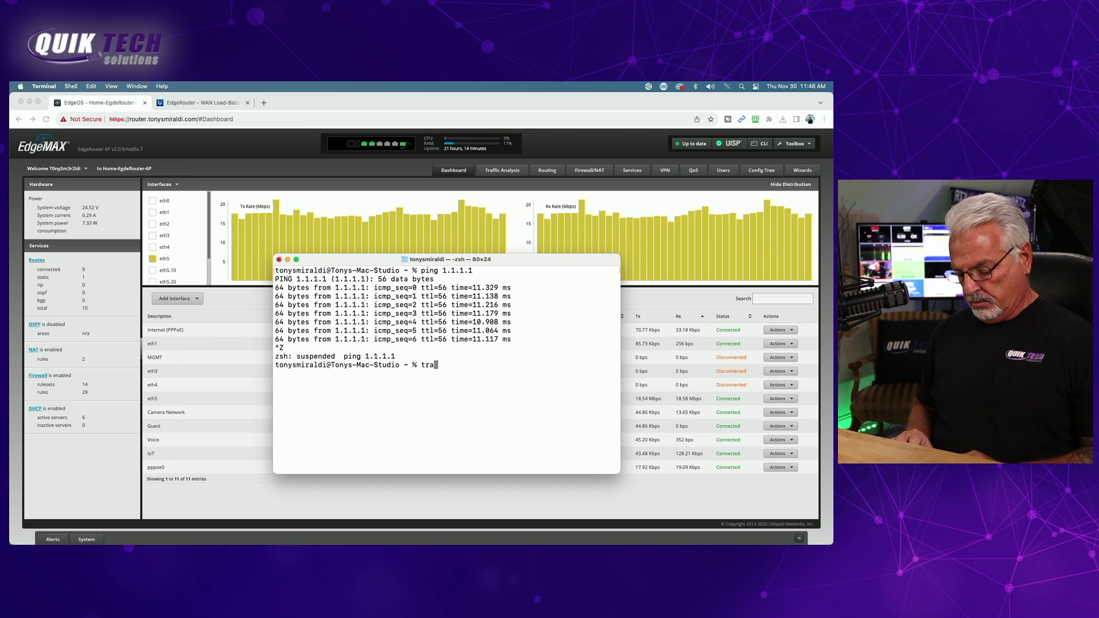
pyautogui.write('raceroute')
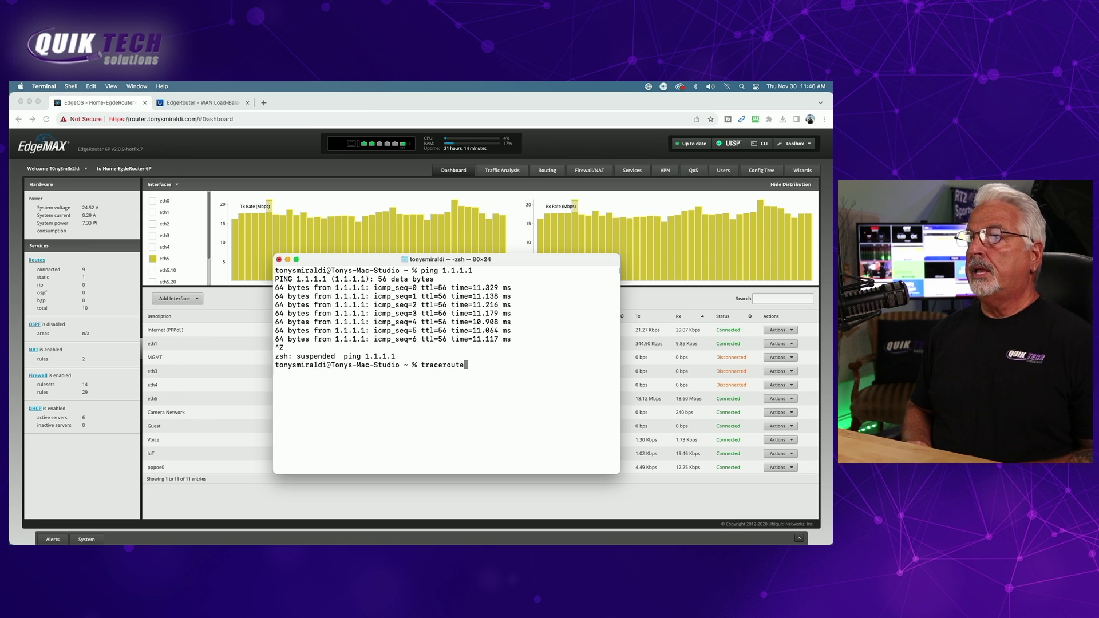
pyautogui.write(' 1.1.1.1')
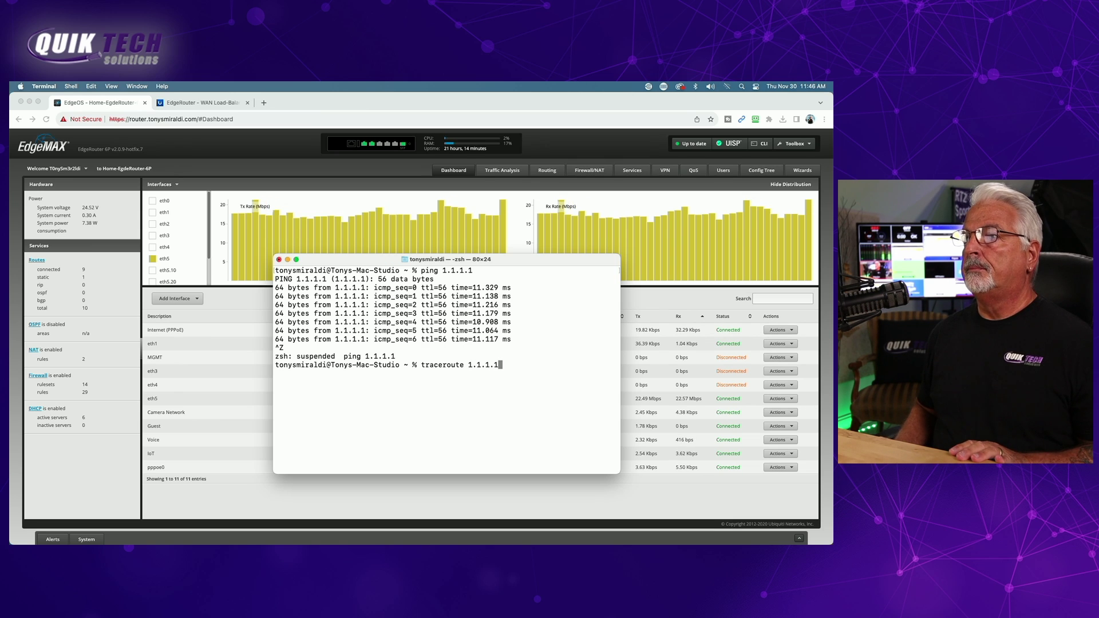
pyautogui.press('Return')
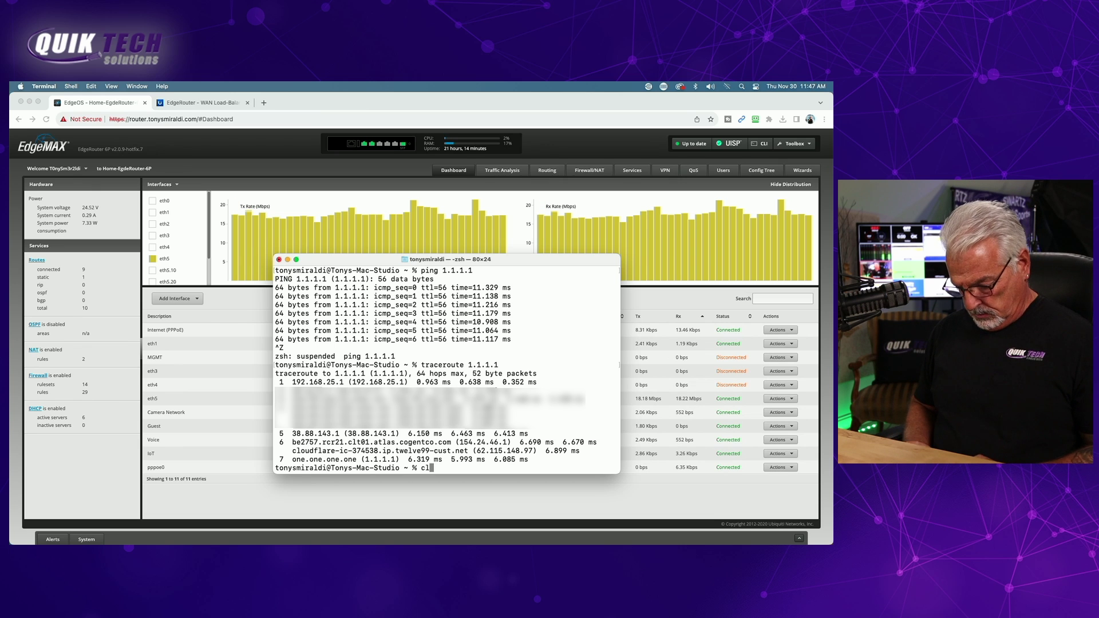
pyautogui.write('ear')
pyautogui.press('Return')
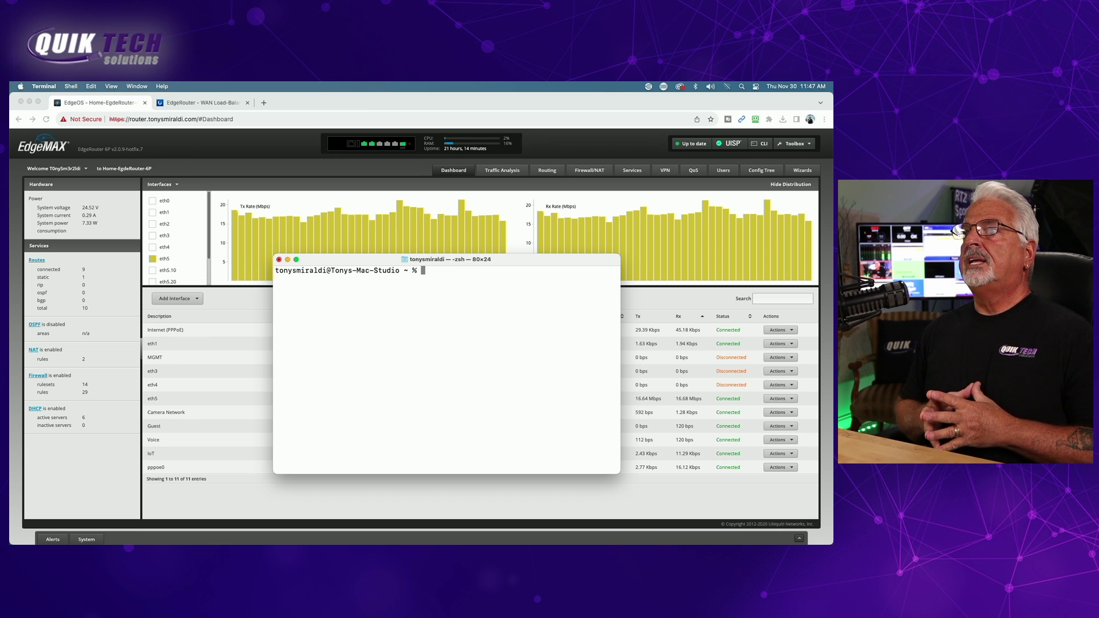
# - Start a continuous ping to 1.1.1.1 and leave it running while the primary WAN drops
pyautogui.write('ping ')
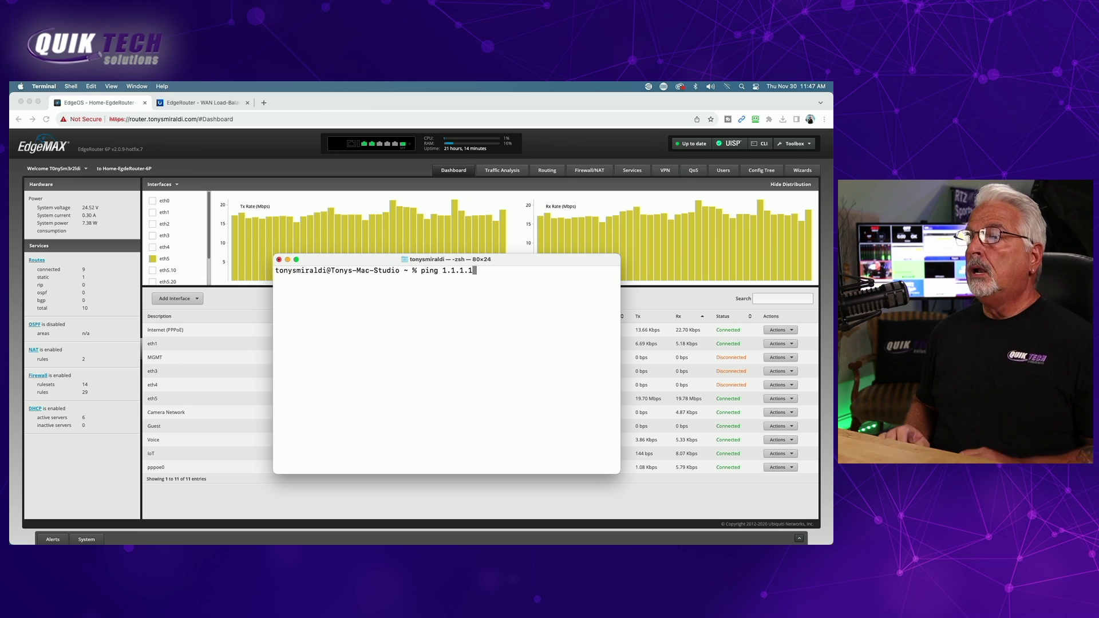
pyautogui.write('1.1.1.1')
pyautogui.press('Return')
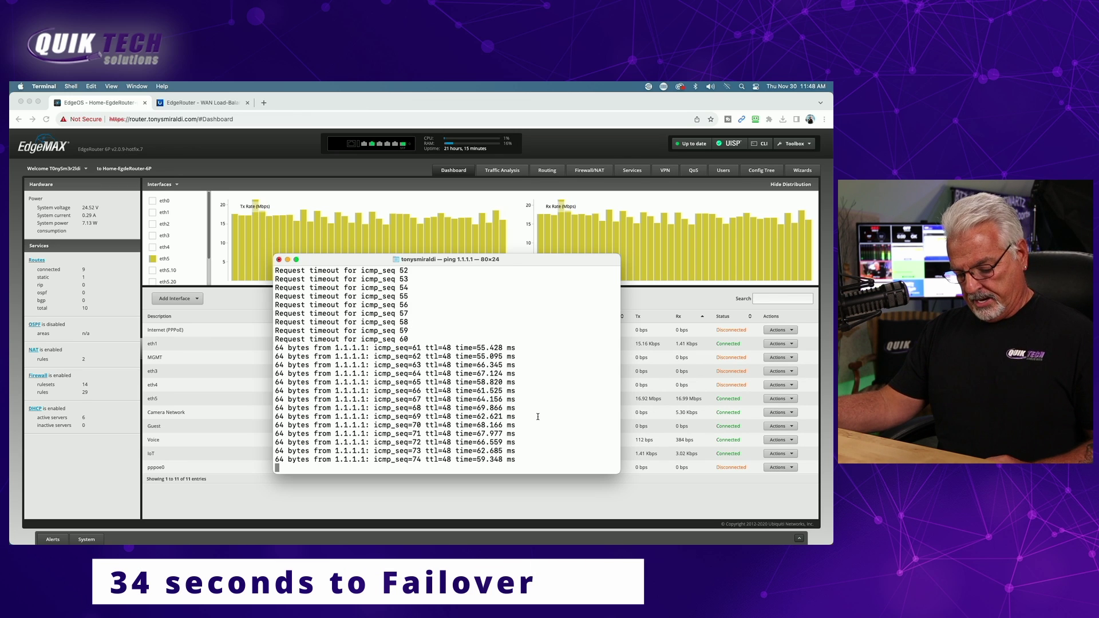
# - Stop the ping, clear, trace to 1.1.1.1, and highlight hop 2's 192.168.12.1
pyautogui.hotkey('ctrl', 'z')
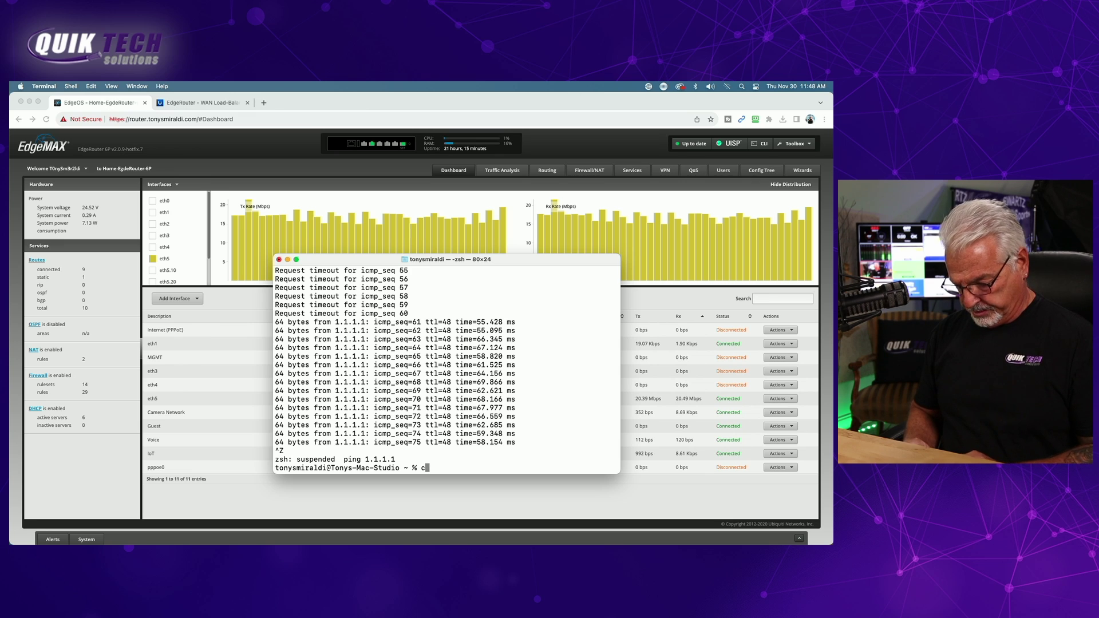
pyautogui.write('r')
pyautogui.press('Return')
pyautogui.write('trace')
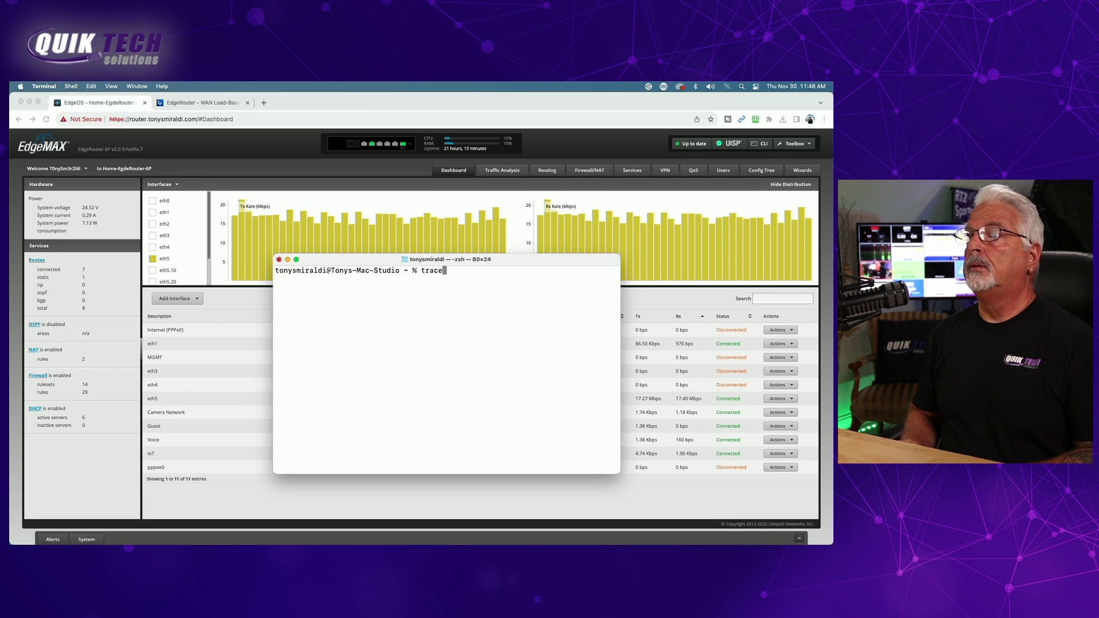
pyautogui.write('route ')
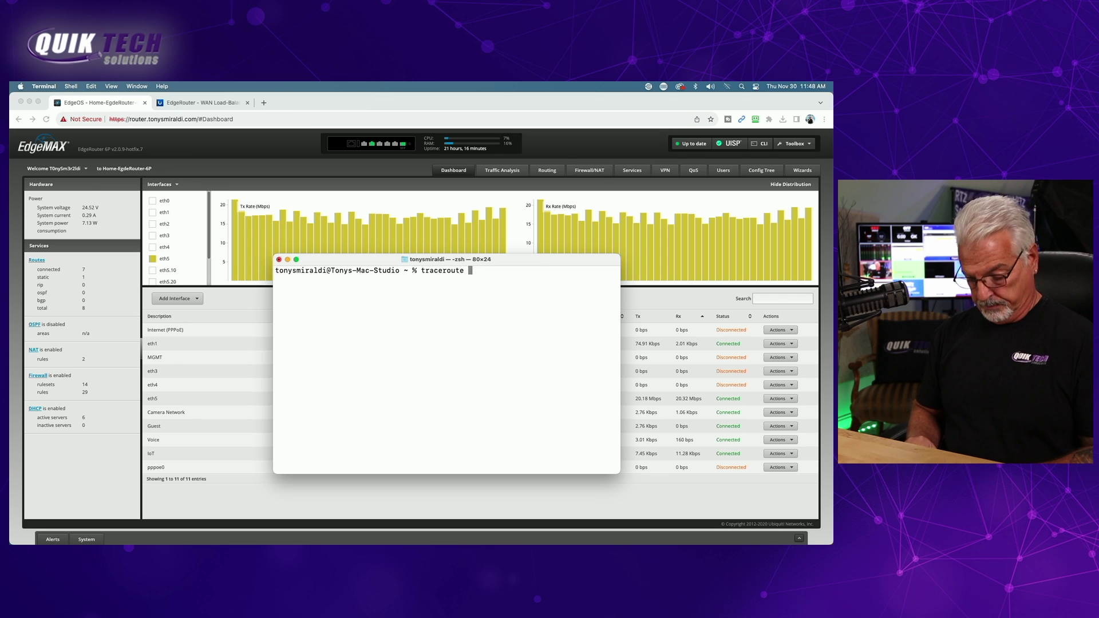
pyautogui.write('1.1.1.1')
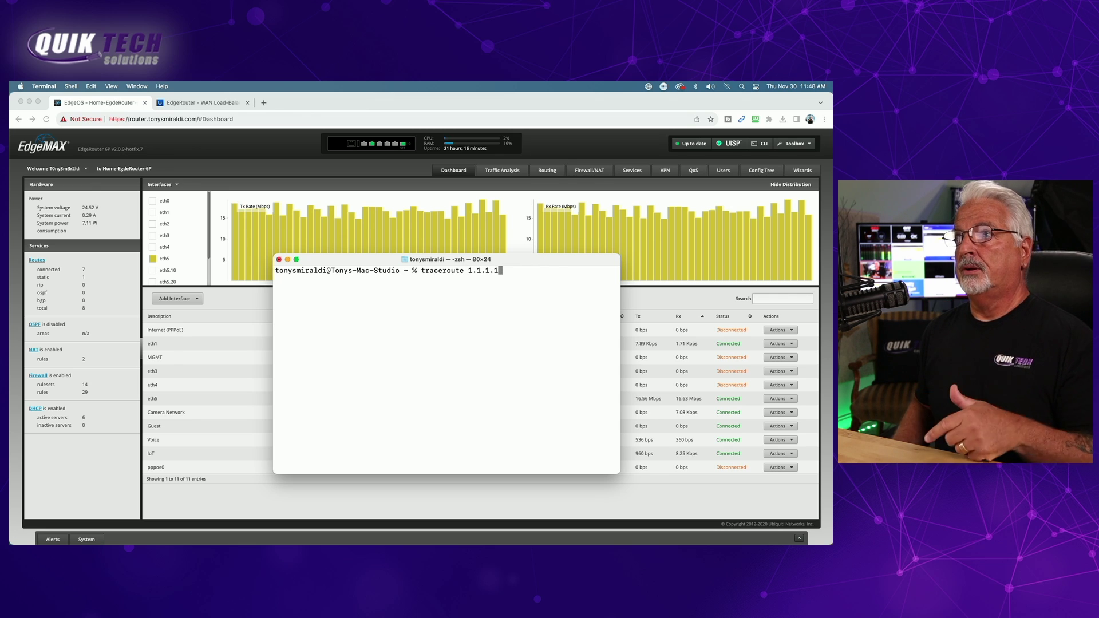
pyautogui.press('Return')
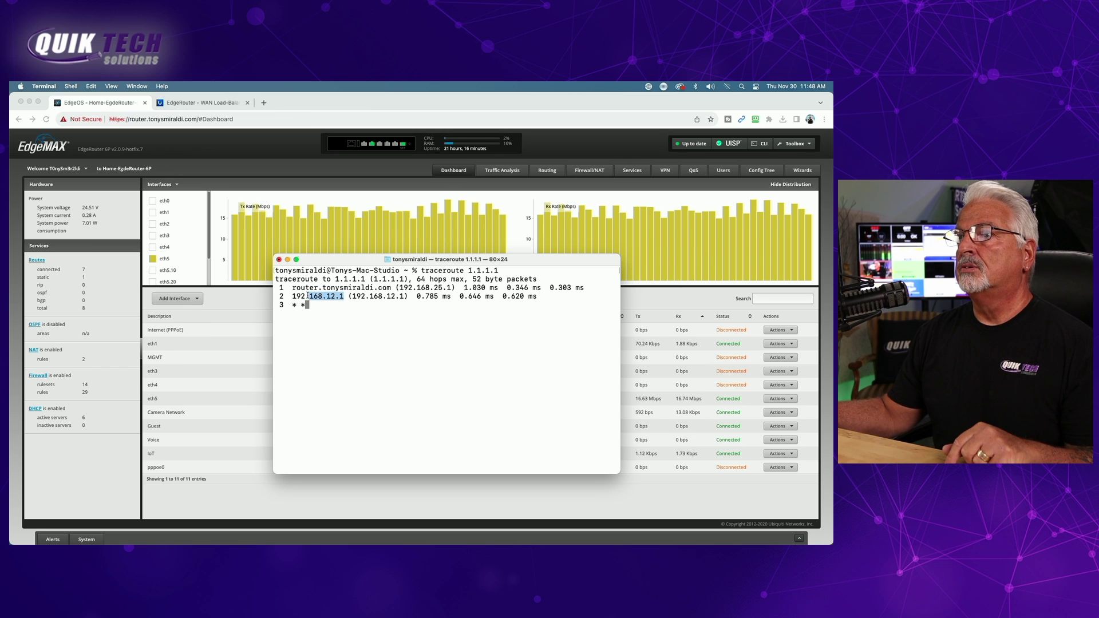
pyautogui.moveTo(306, 296); pyautogui.dragTo(292, 296)
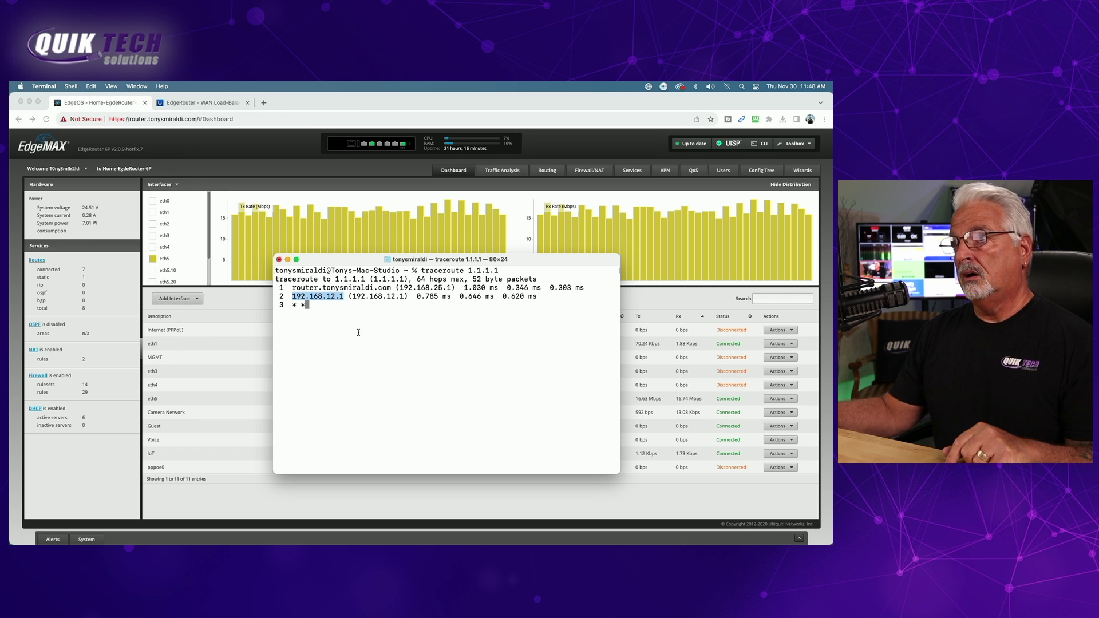